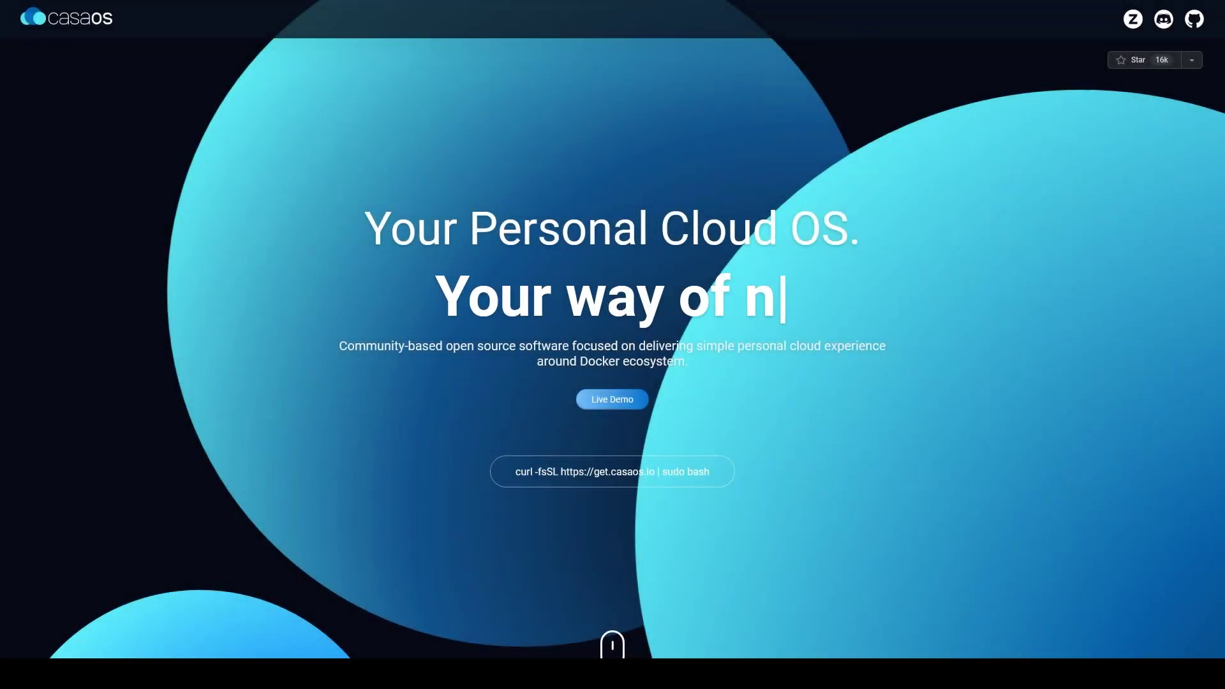
# Step: Browse the casaos.io homepage down to the Hardware, System and Apps sections, sliding the laptop comparison left
pyautogui.scroll(-5, 612, 344)
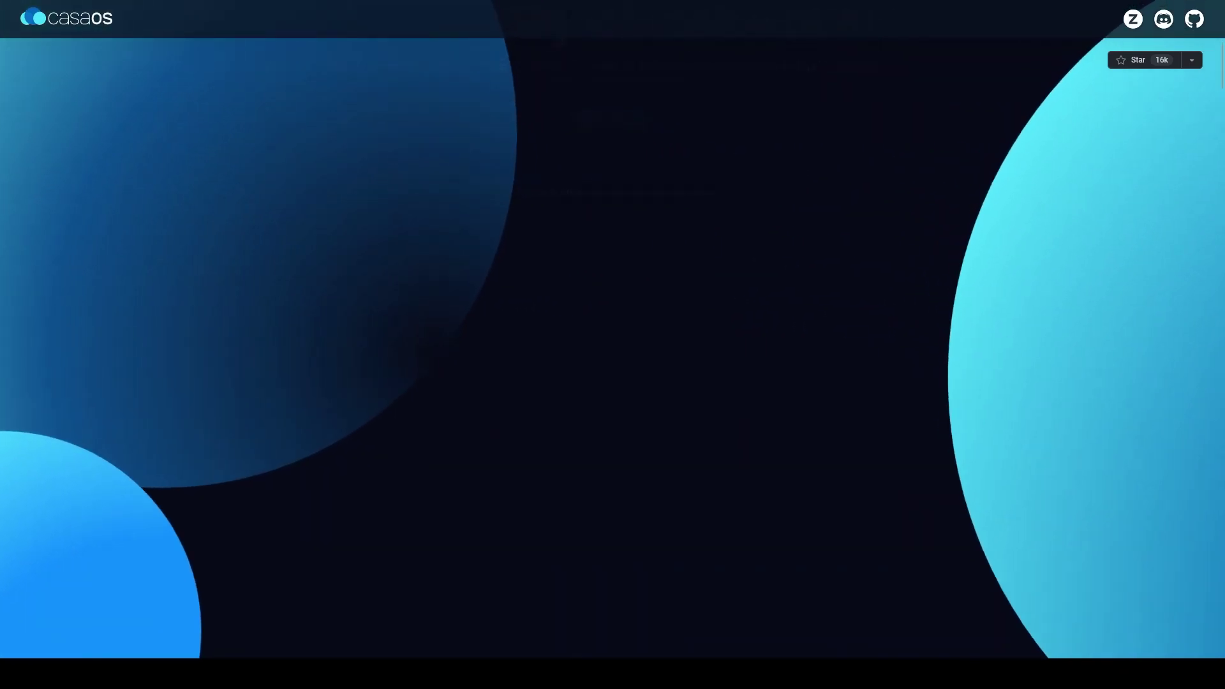
pyautogui.scroll(2, 612, 345)
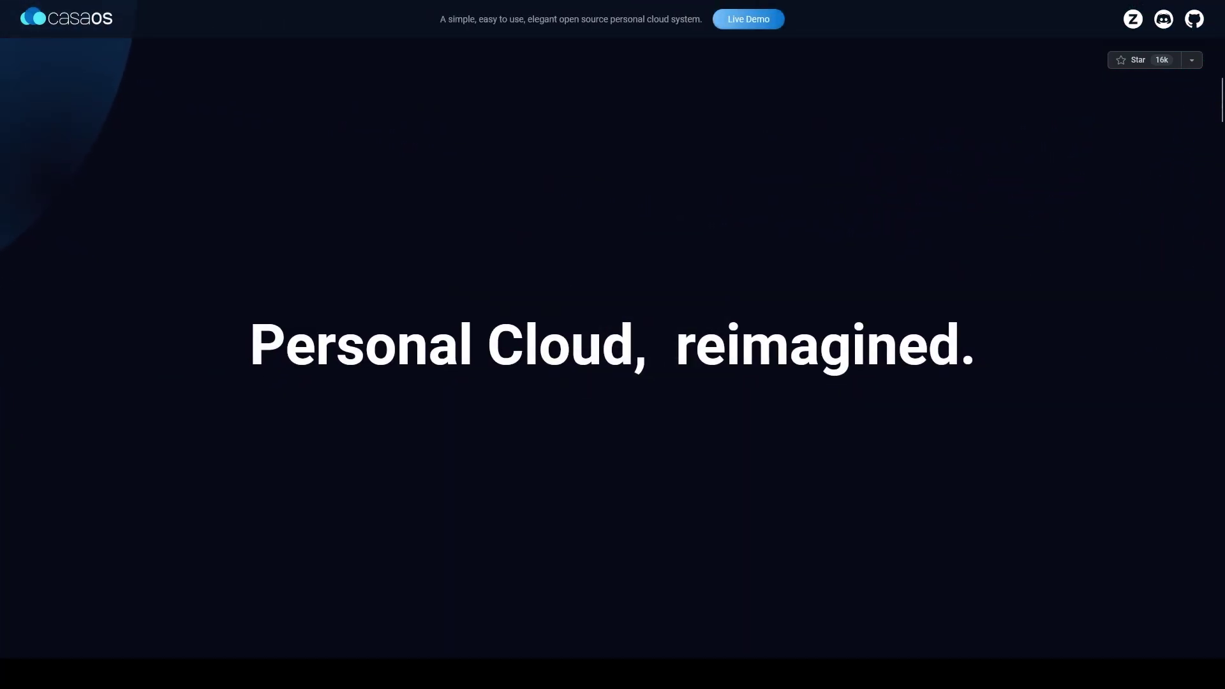
pyautogui.scroll(-4, 613, 344)
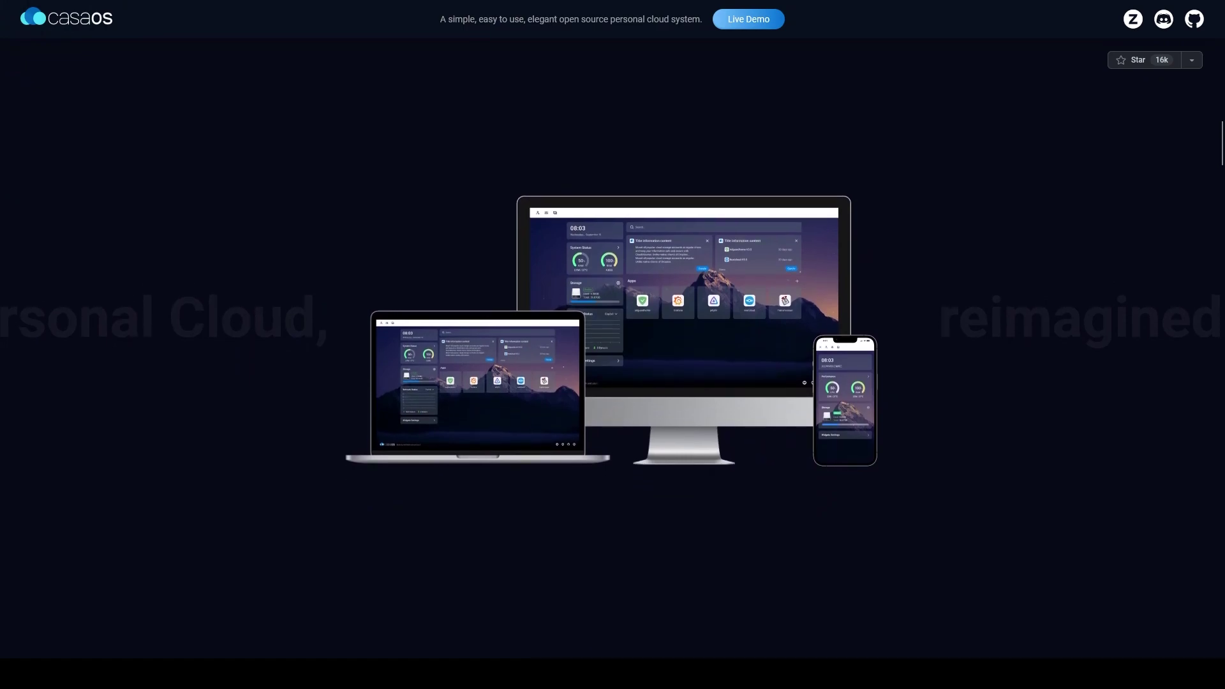
pyautogui.scroll(-5, 612, 344)
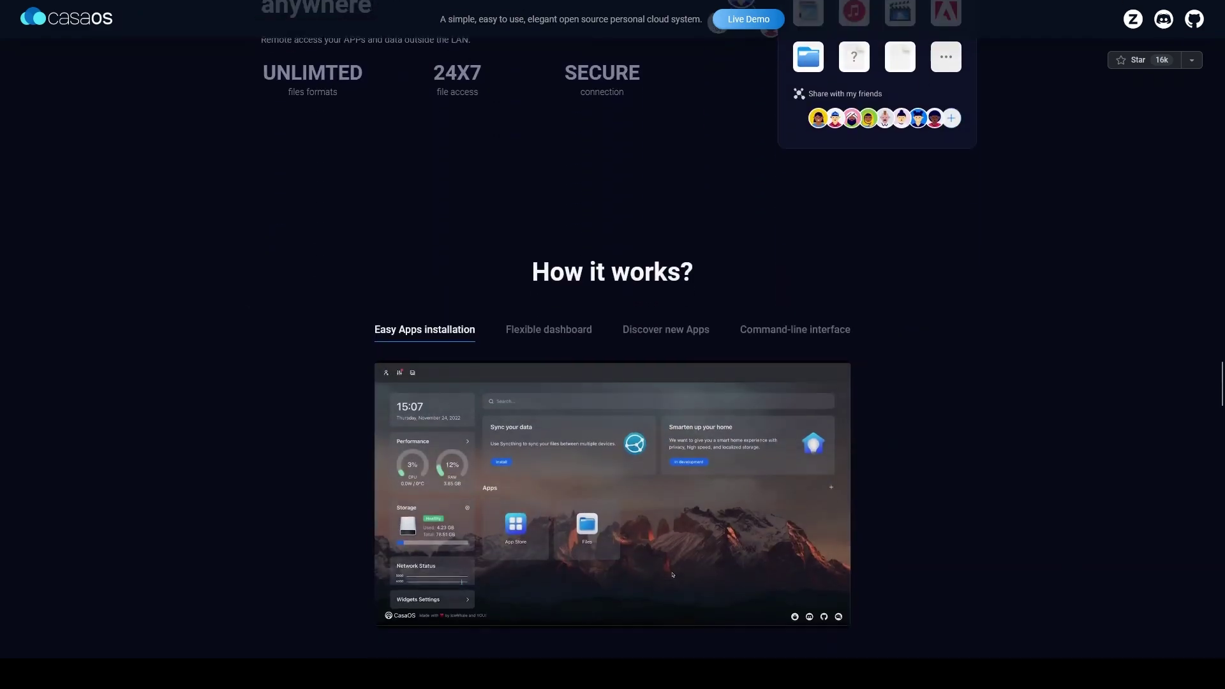
pyautogui.scroll(-2, 613, 345)
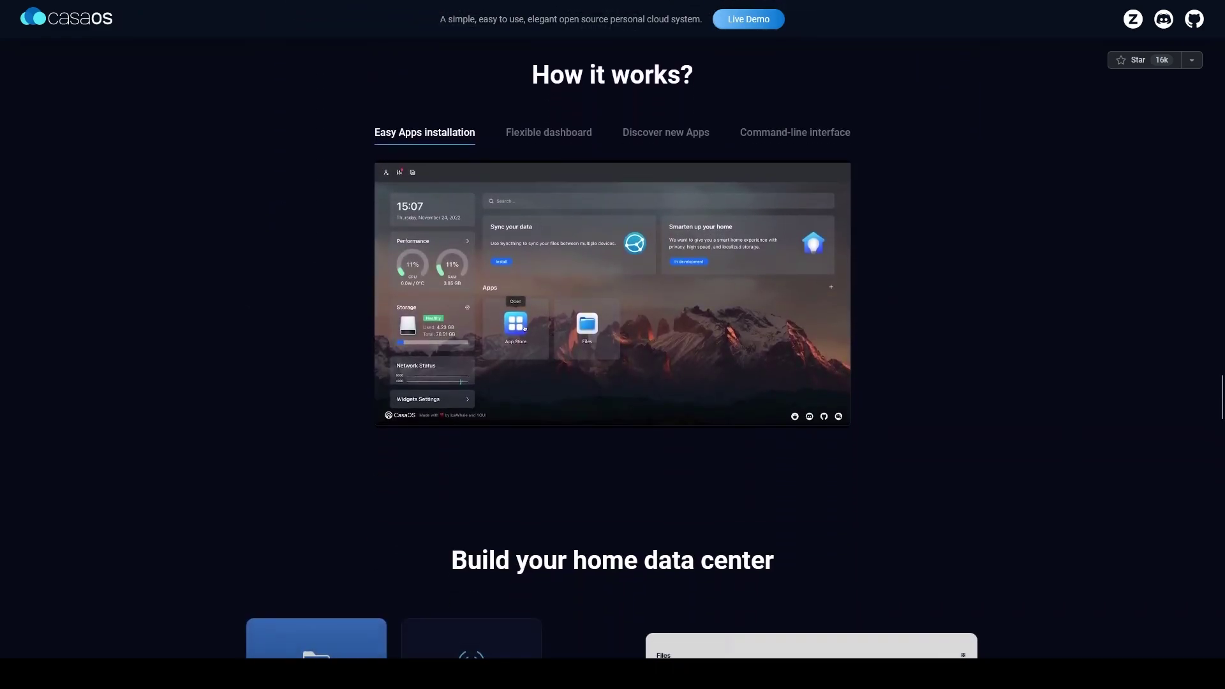
pyautogui.scroll(-5, 613, 344)
pyautogui.scroll(-3, 612, 345)
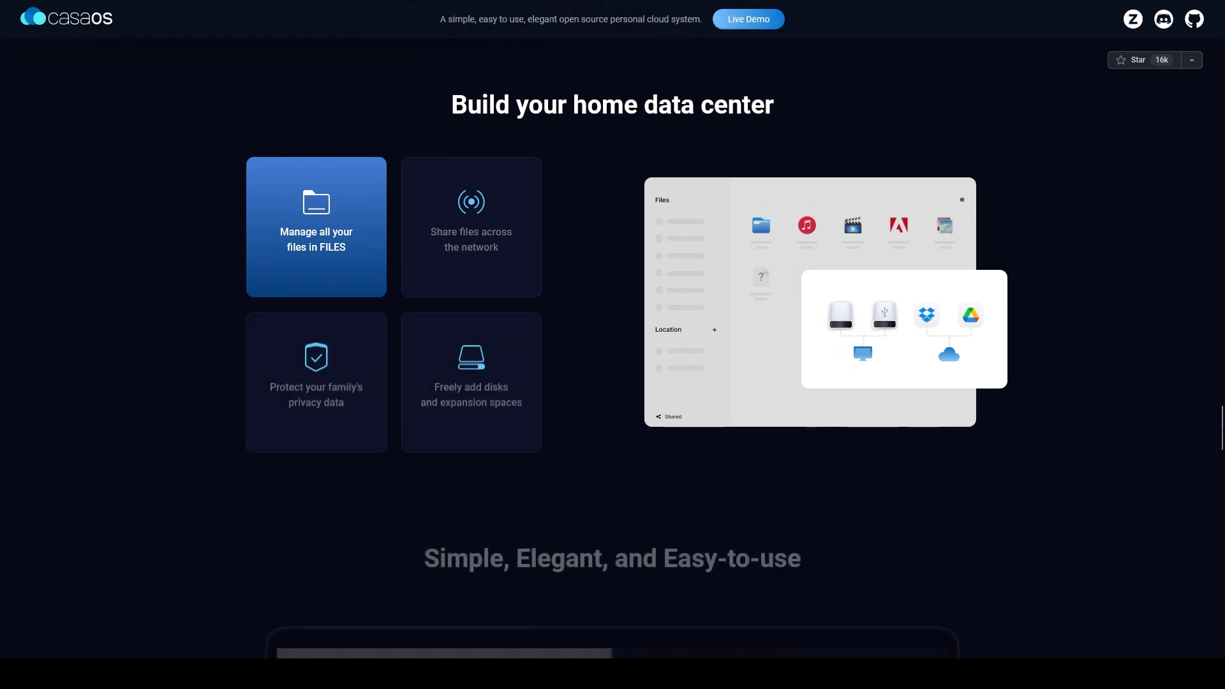
pyautogui.scroll(-6, 613, 345)
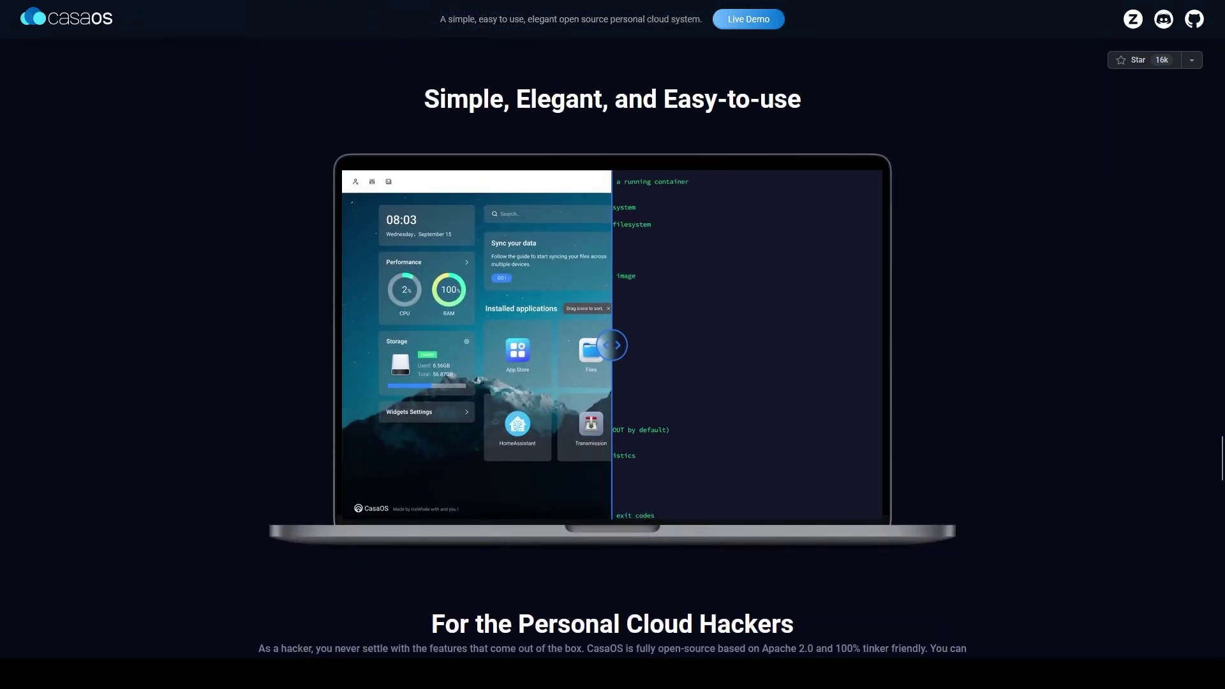
pyautogui.moveTo(611, 346); pyautogui.dragTo(1009, 368)
pyautogui.scroll(-8, 1184, 442)
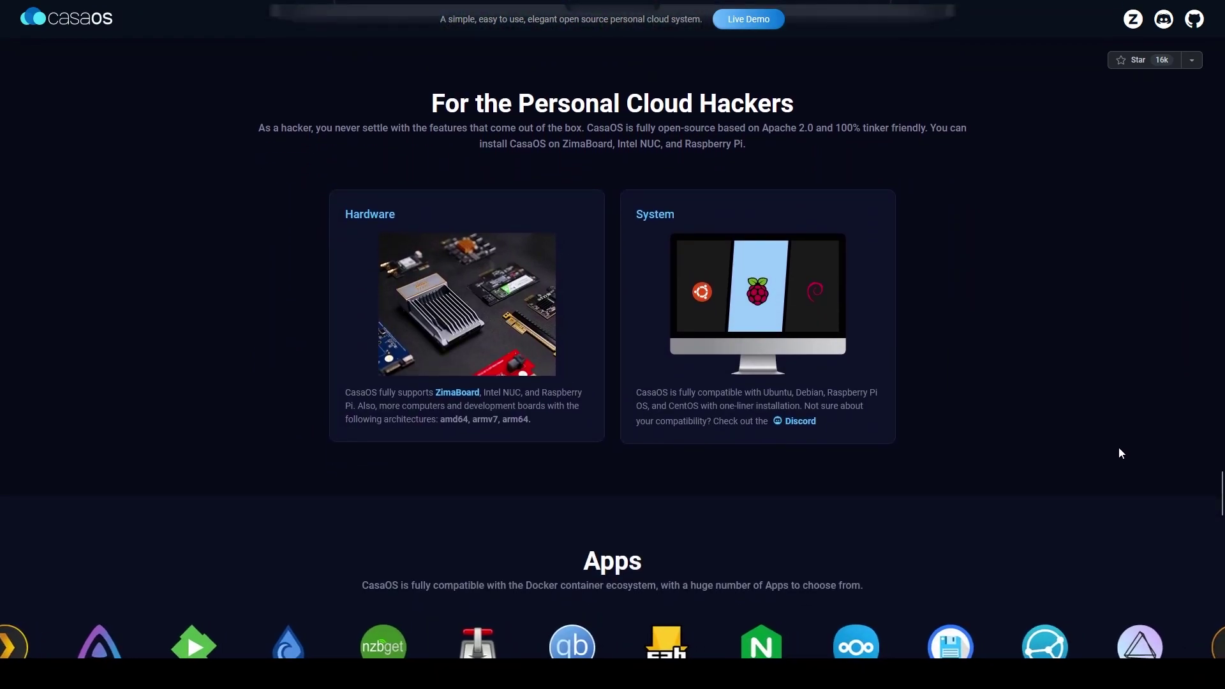
pyautogui.scroll(-7, 1122, 453)
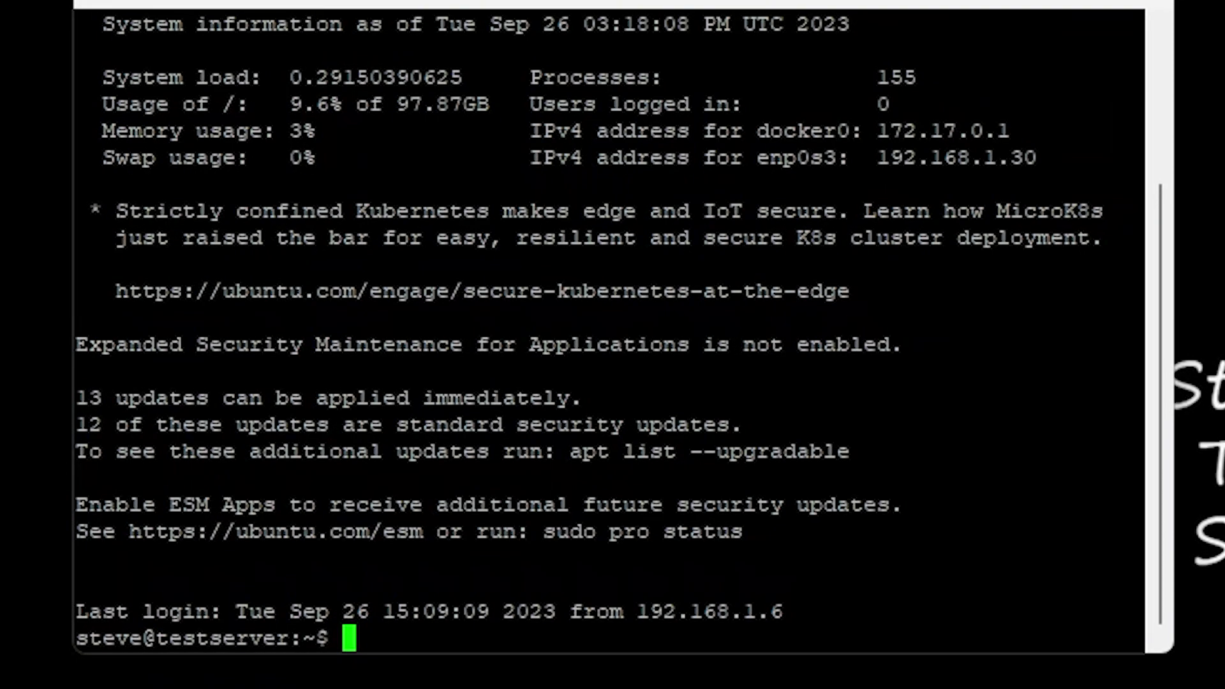
# Step: Run 'sudo apt-get update && sudo apt-get upgrade -y' on the server, entering the sudo password
pyautogui.rightClick(481, 300)
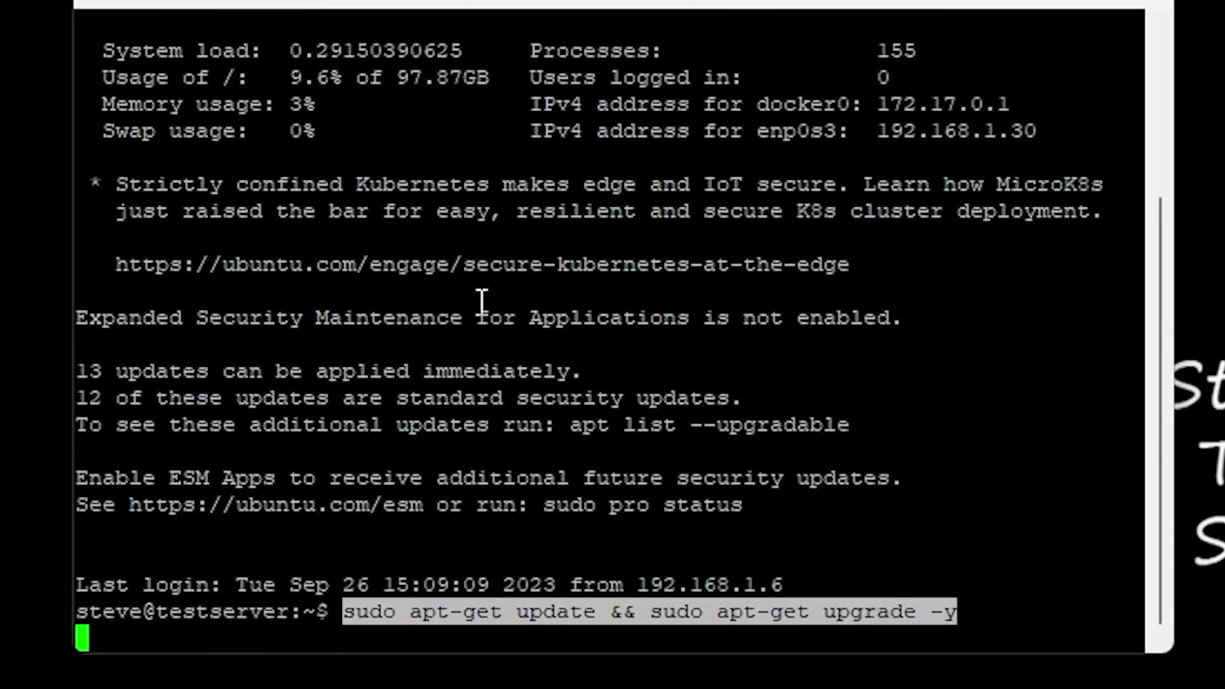
pyautogui.press('Return')
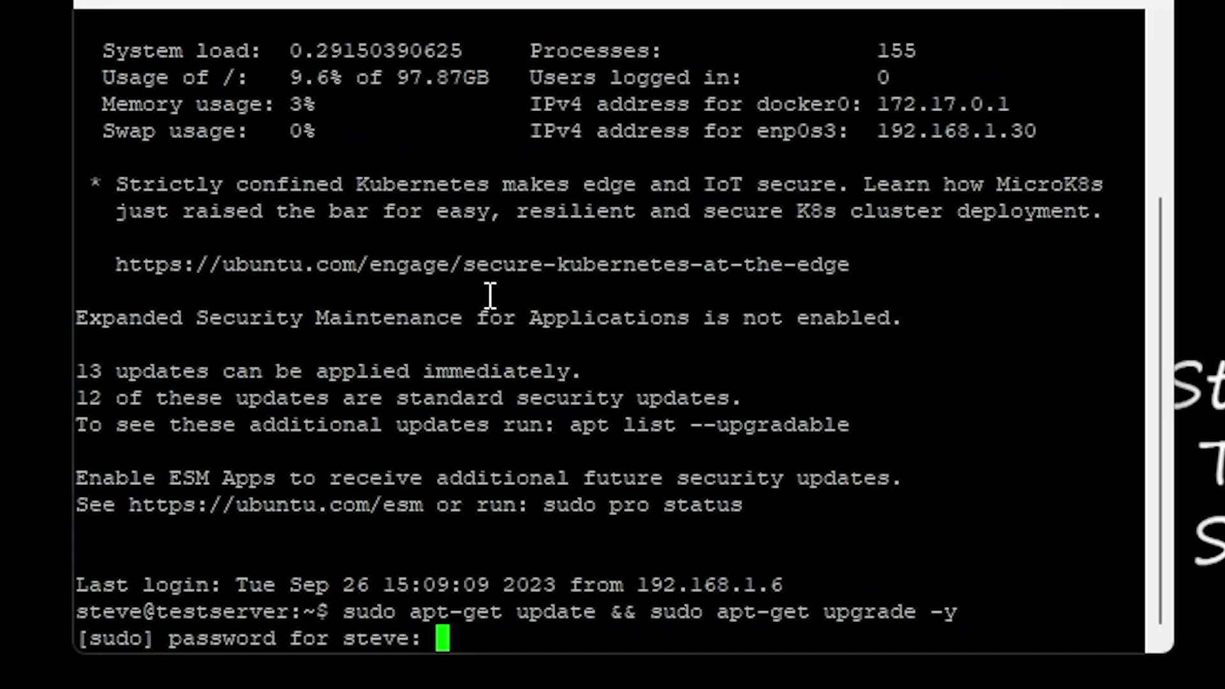
pyautogui.press('Return')
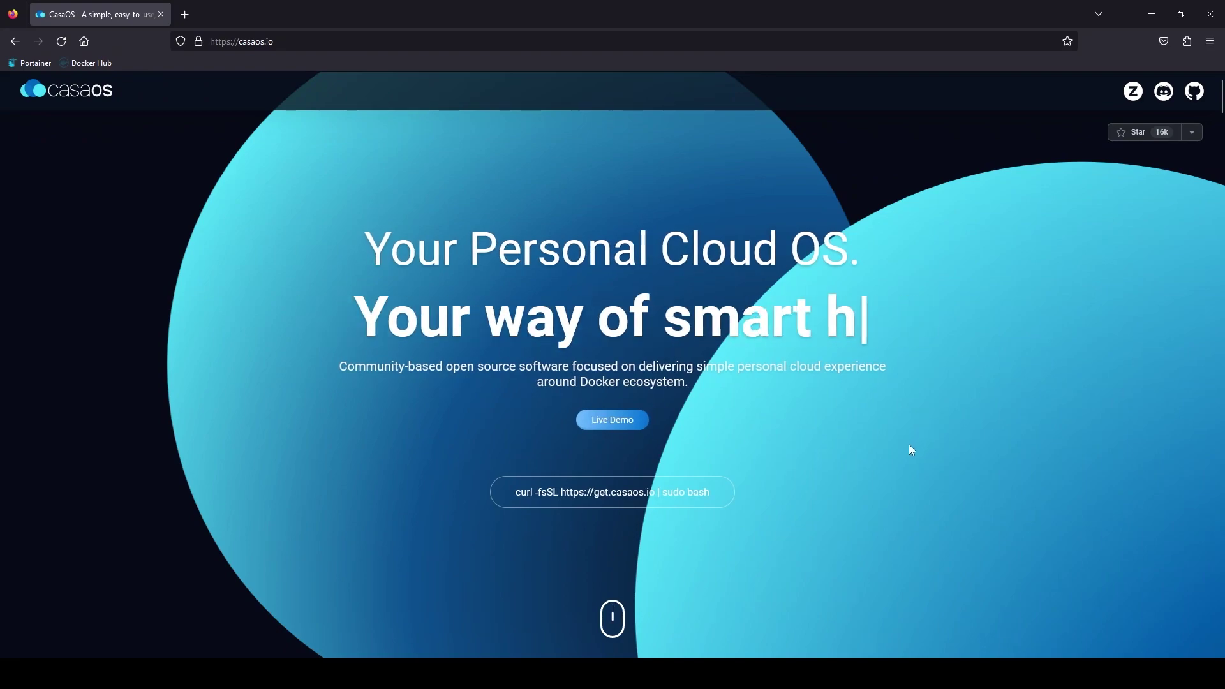
pyautogui.moveTo(720, 500)
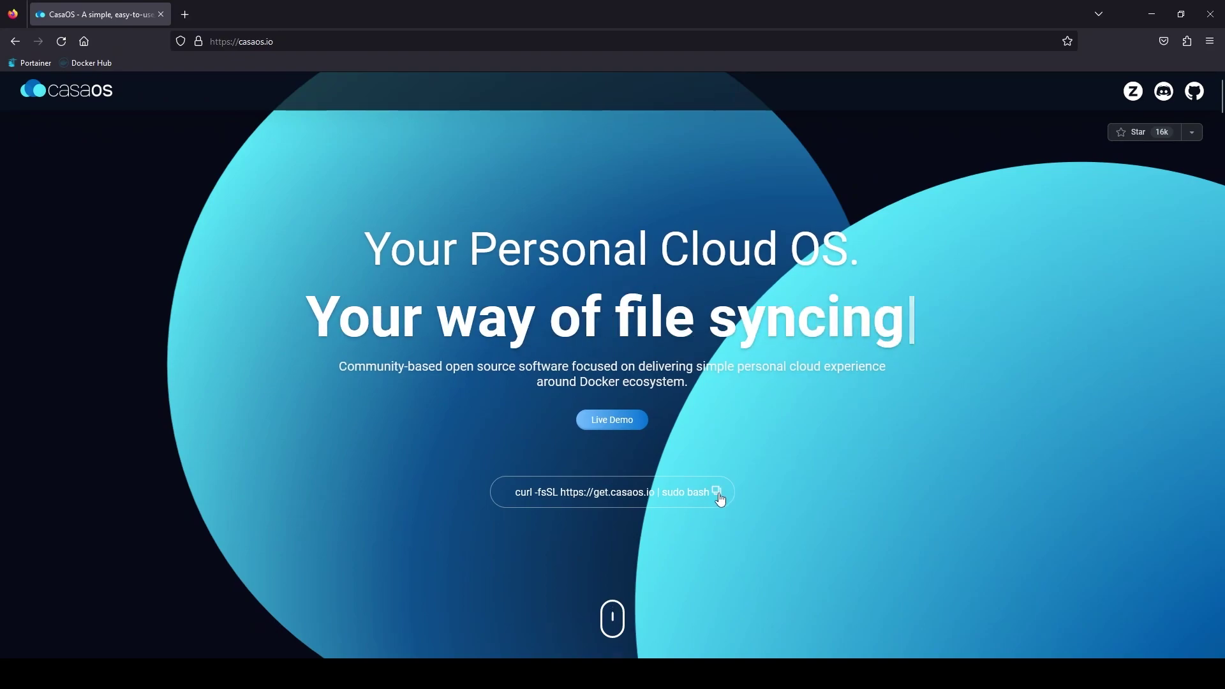
pyautogui.click(1151, 14)
pyautogui.rightClick(700, 340)
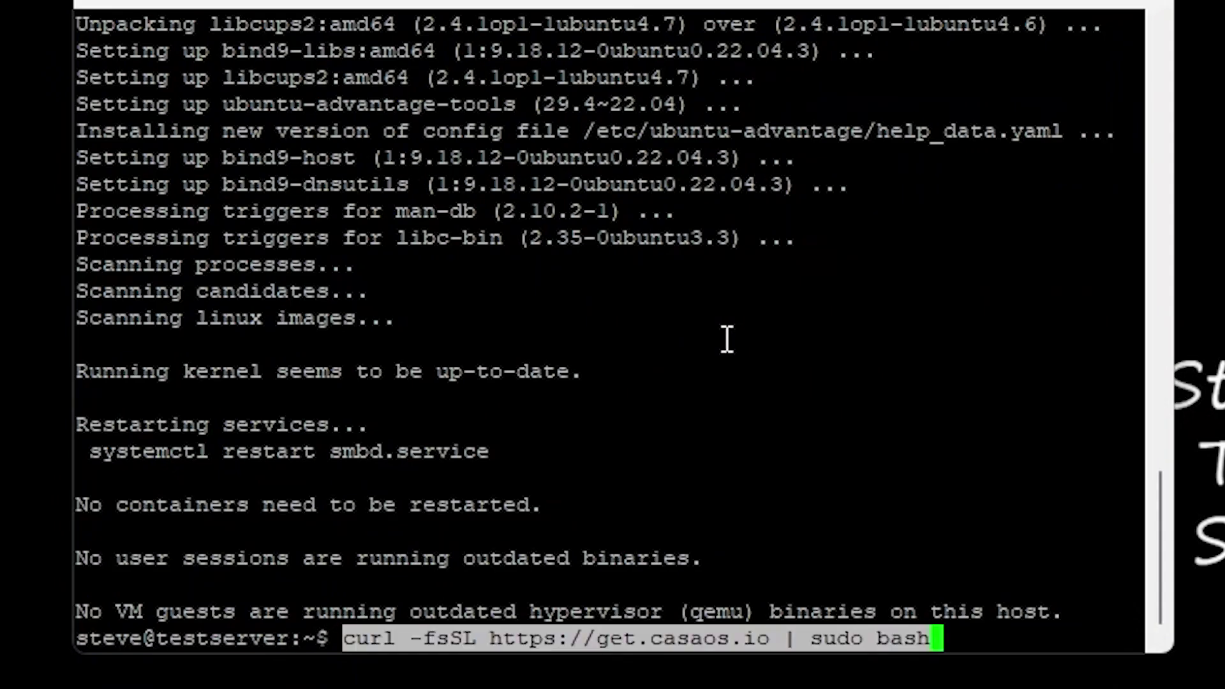
pyautogui.press('Return')
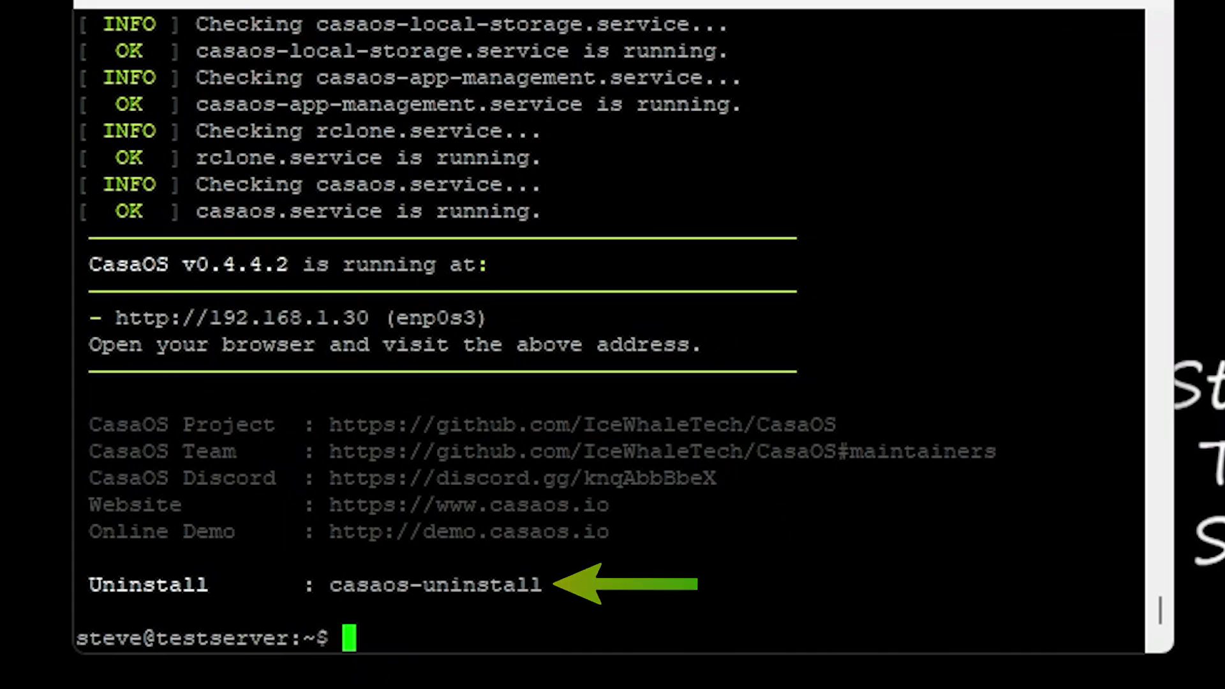
pyautogui.moveTo(118, 326); pyautogui.dragTo(369, 319)
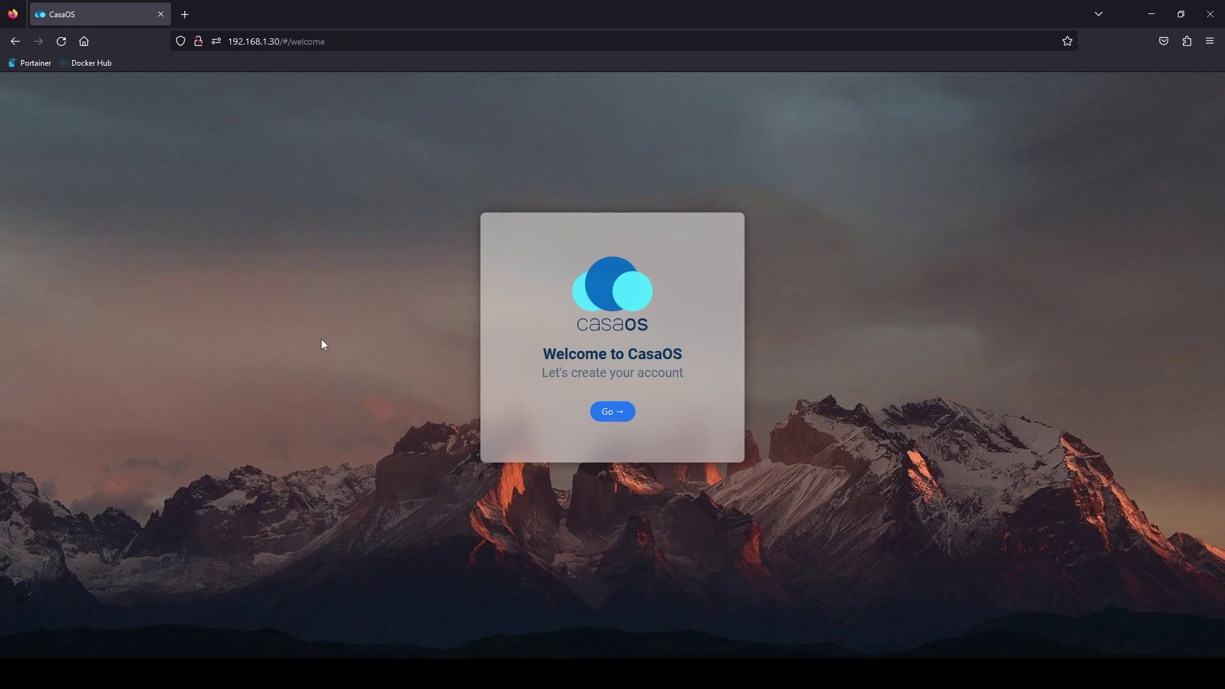
# Step: Create the CasaOS admin account by entering a username and the account password
pyautogui.click(611, 412)
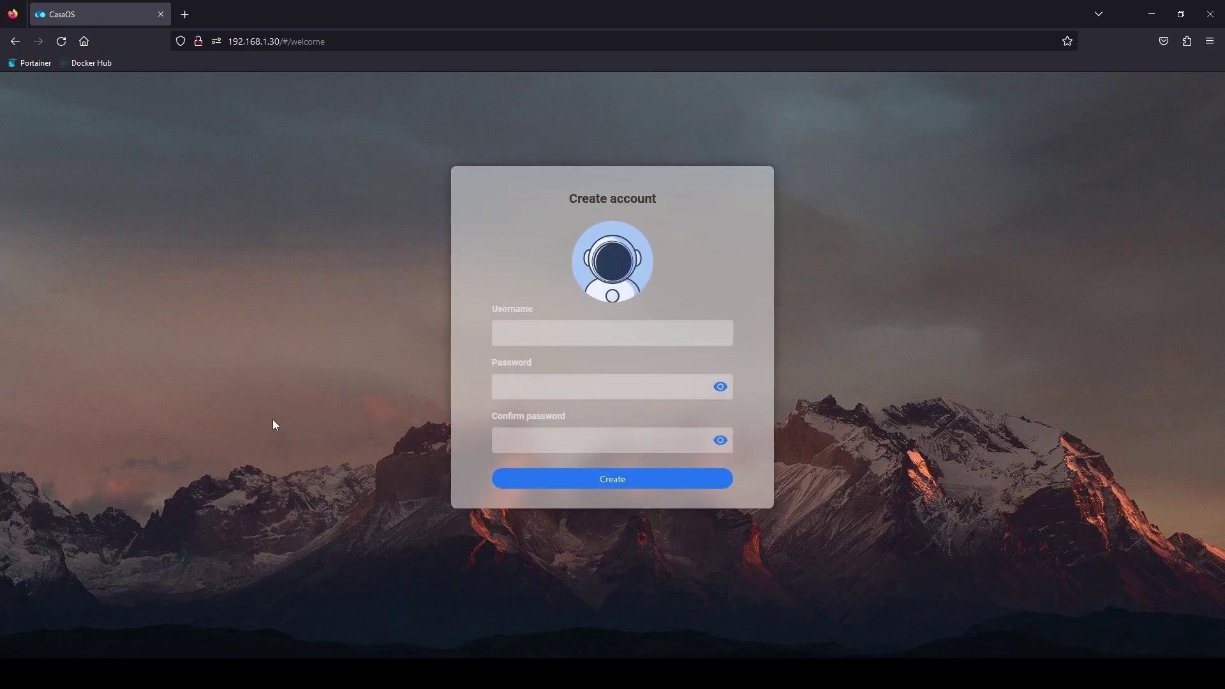
pyautogui.write('steve')
pyautogui.press('Tab')
pyautogui.write('casaos123')
pyautogui.press('Tab')
pyautogui.write('casaos123')
pyautogui.press('Return')
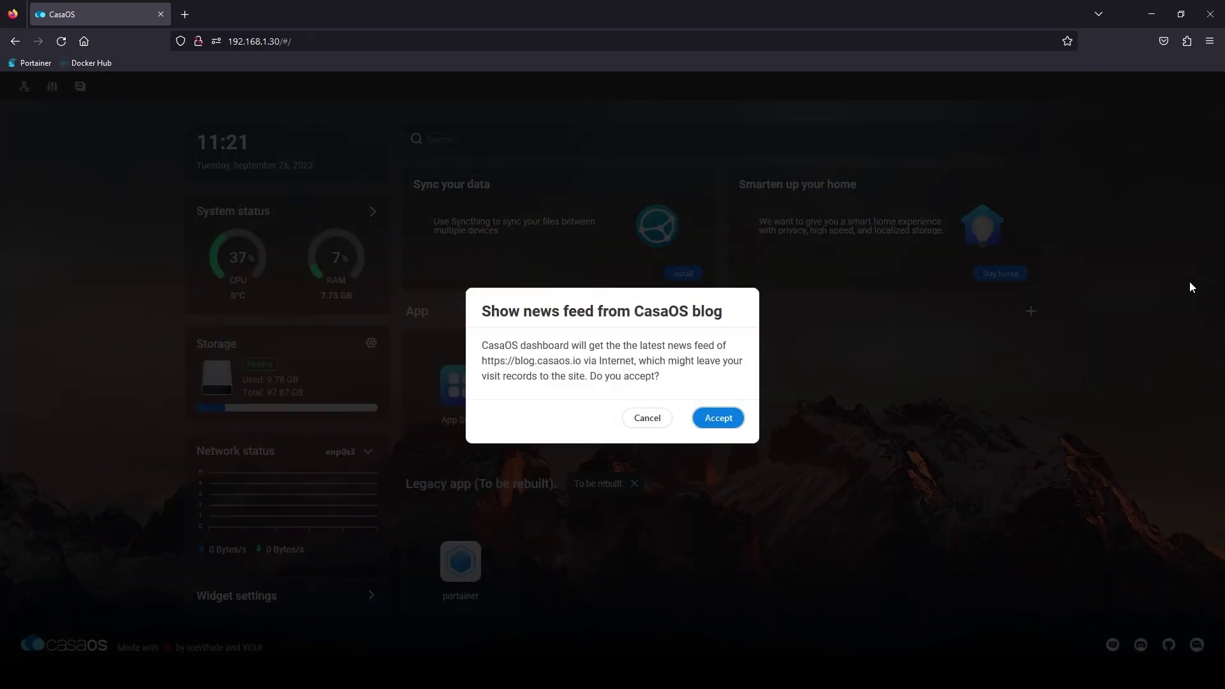
# Step: Cancel the 'Show news feed from CasaOS blog' prompt
pyautogui.click(660, 422)
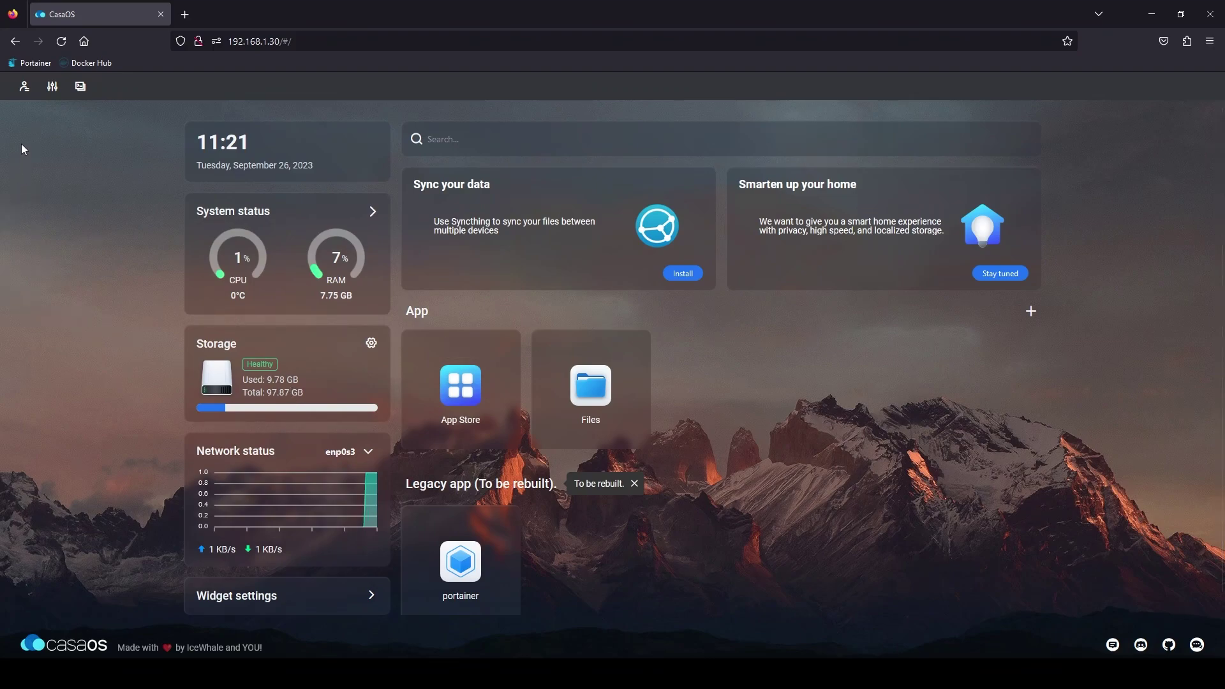
# Step: View the account profile's name and password options, then open the dashboard Settings
pyautogui.click(24, 88)
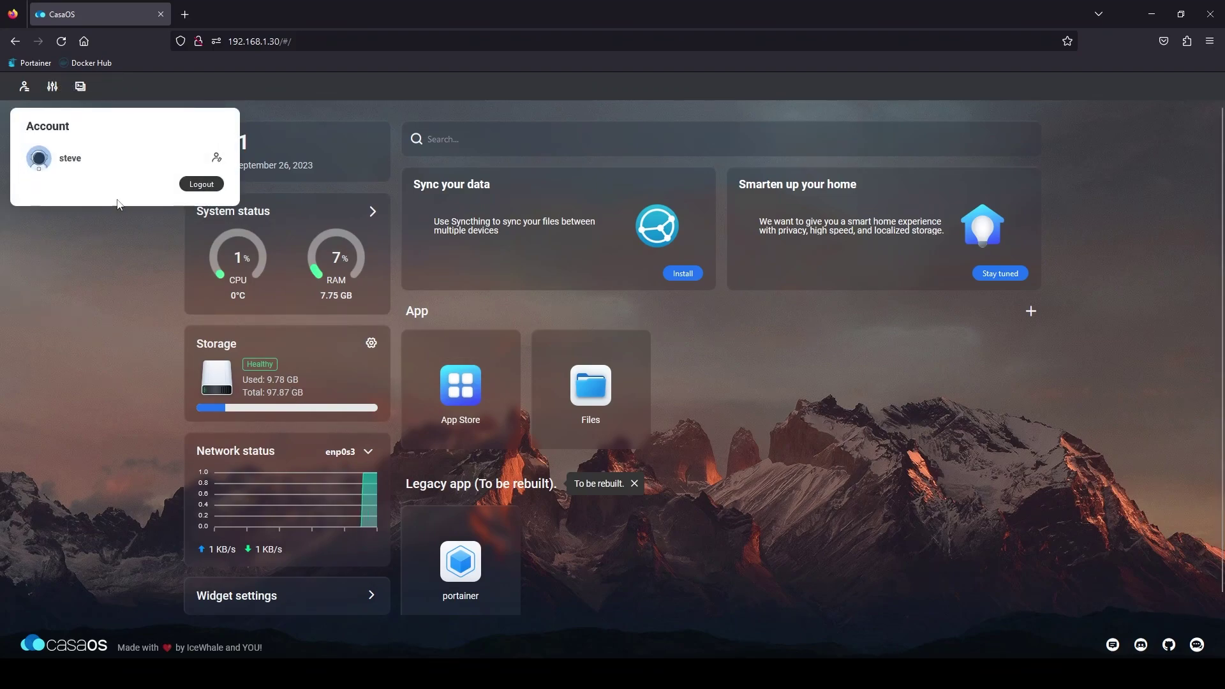
pyautogui.click(216, 160)
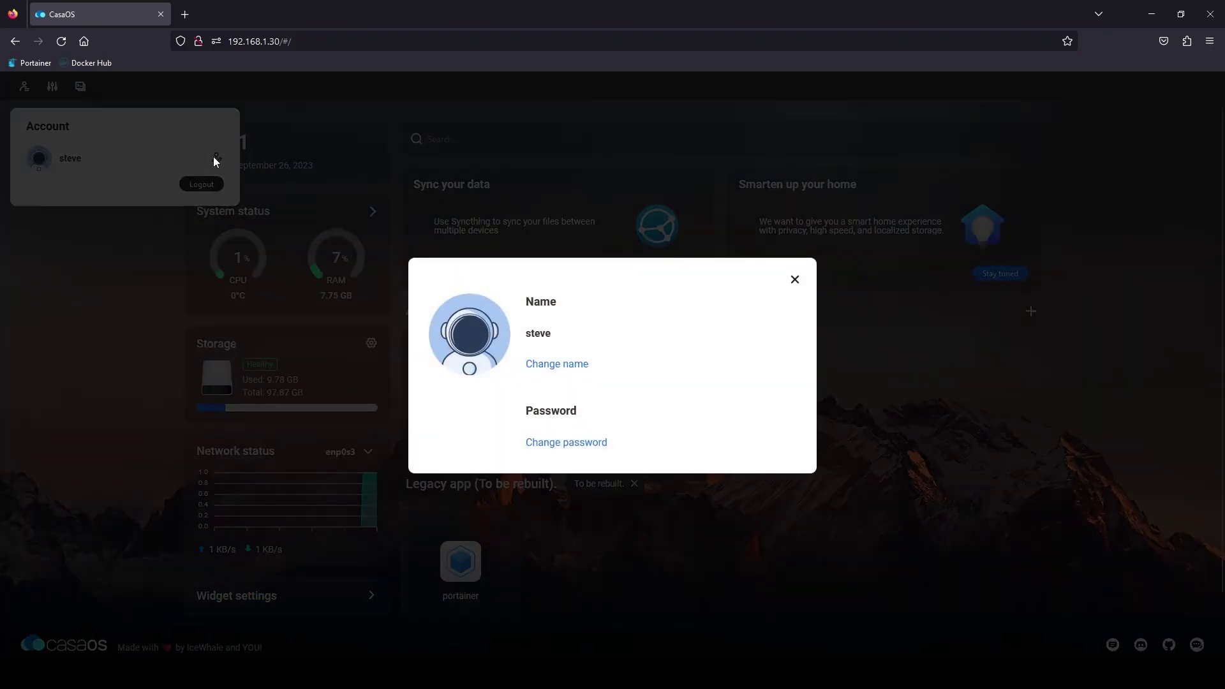
pyautogui.click(692, 205)
pyautogui.click(51, 87)
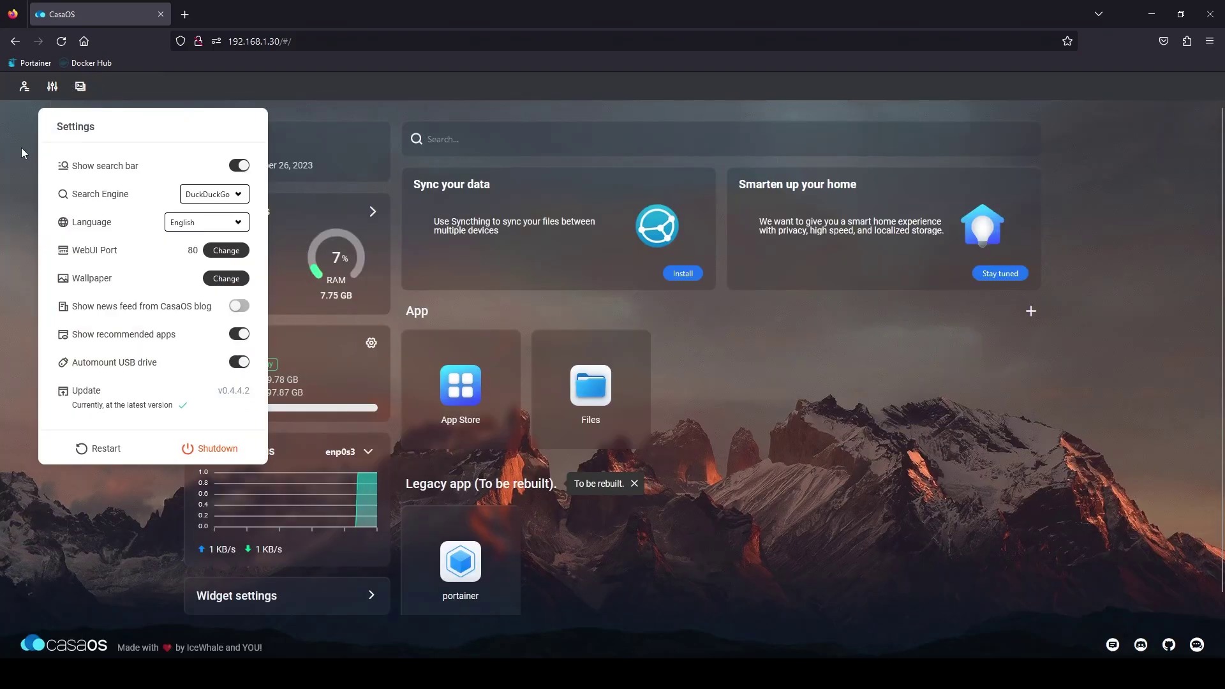
# Step: Close Settings, bring up the Terminal/Logs SSH login on port 22, and dismiss it
pyautogui.click(29, 261)
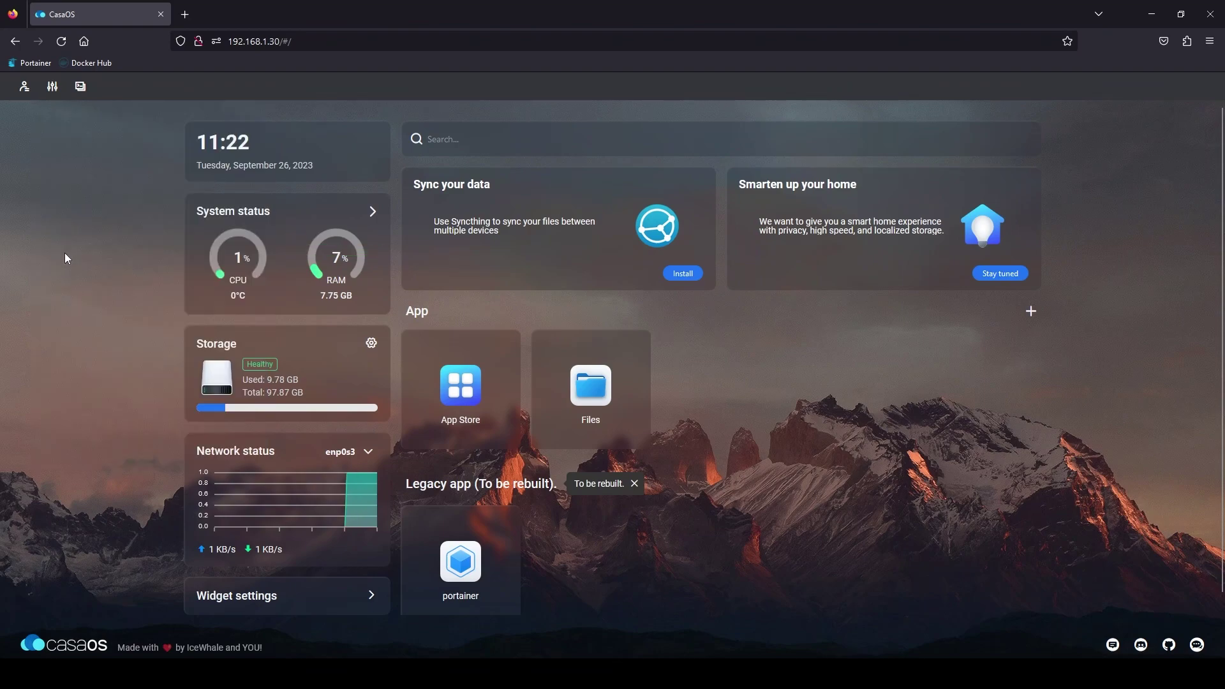
pyautogui.click(80, 86)
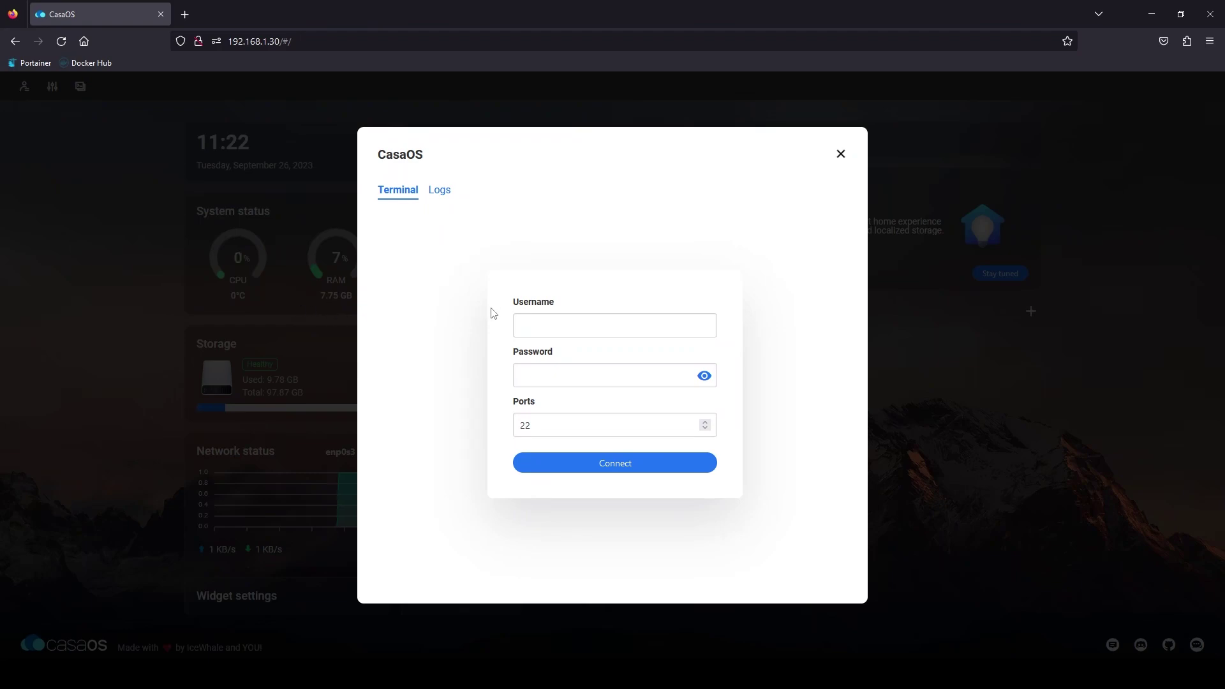
pyautogui.press('Escape')
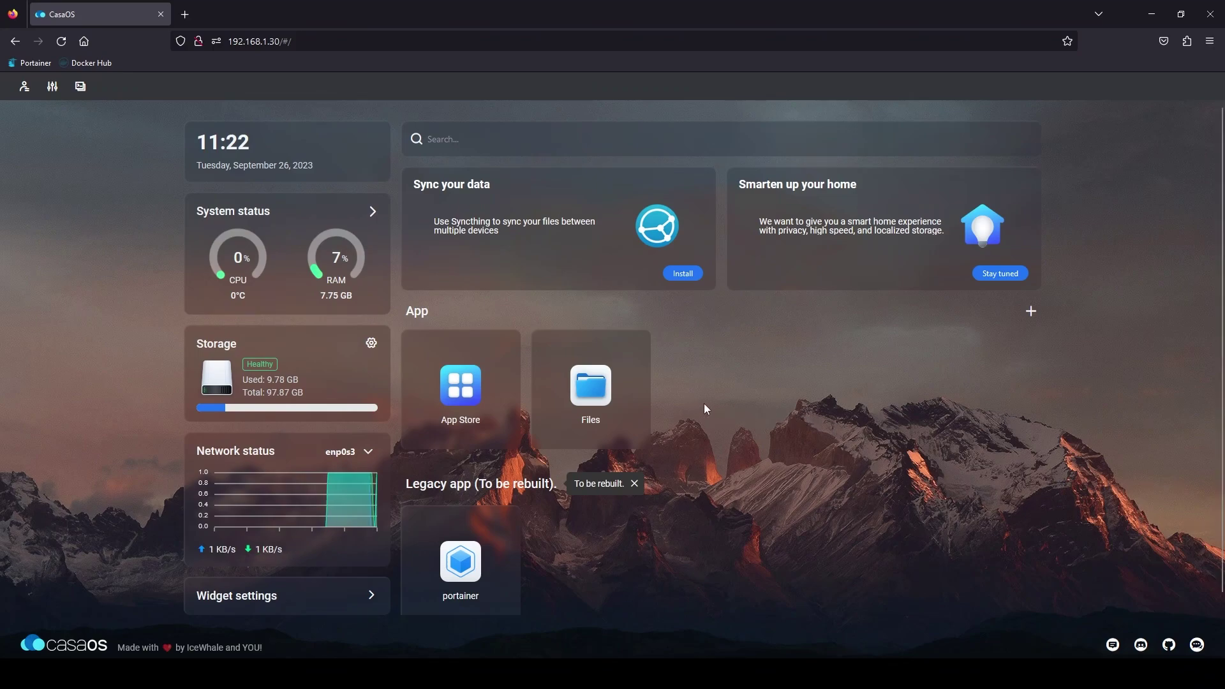
pyautogui.click(460, 556)
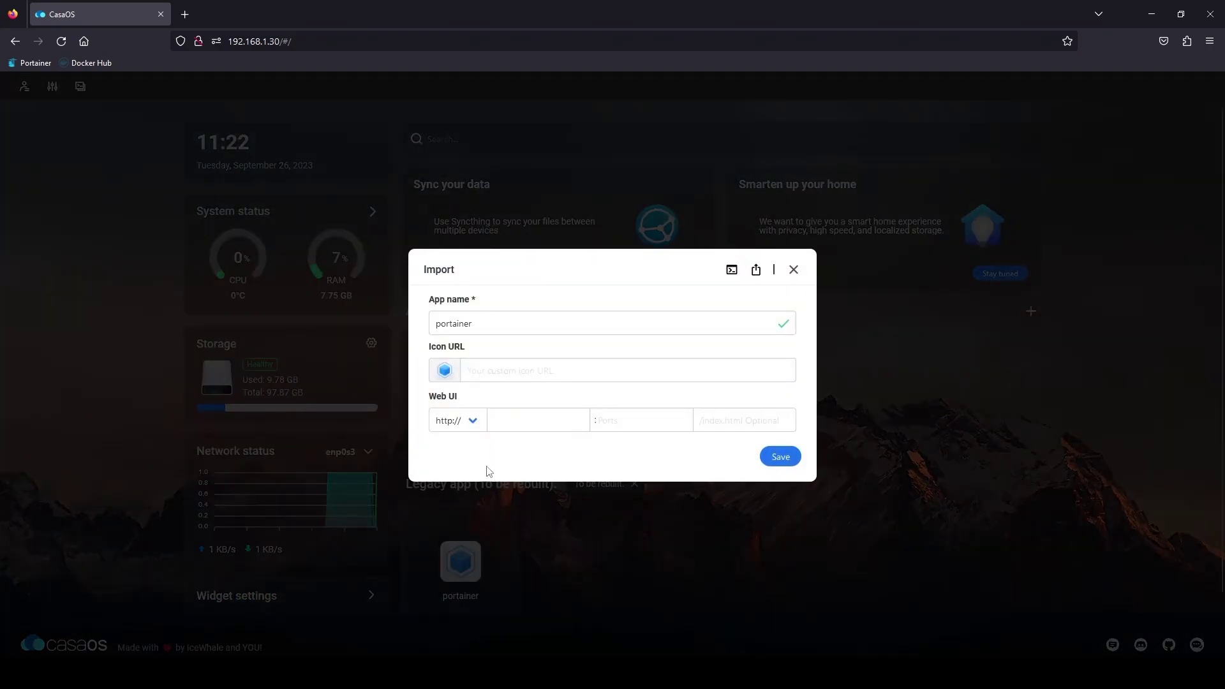
pyautogui.click(458, 422)
pyautogui.click(470, 463)
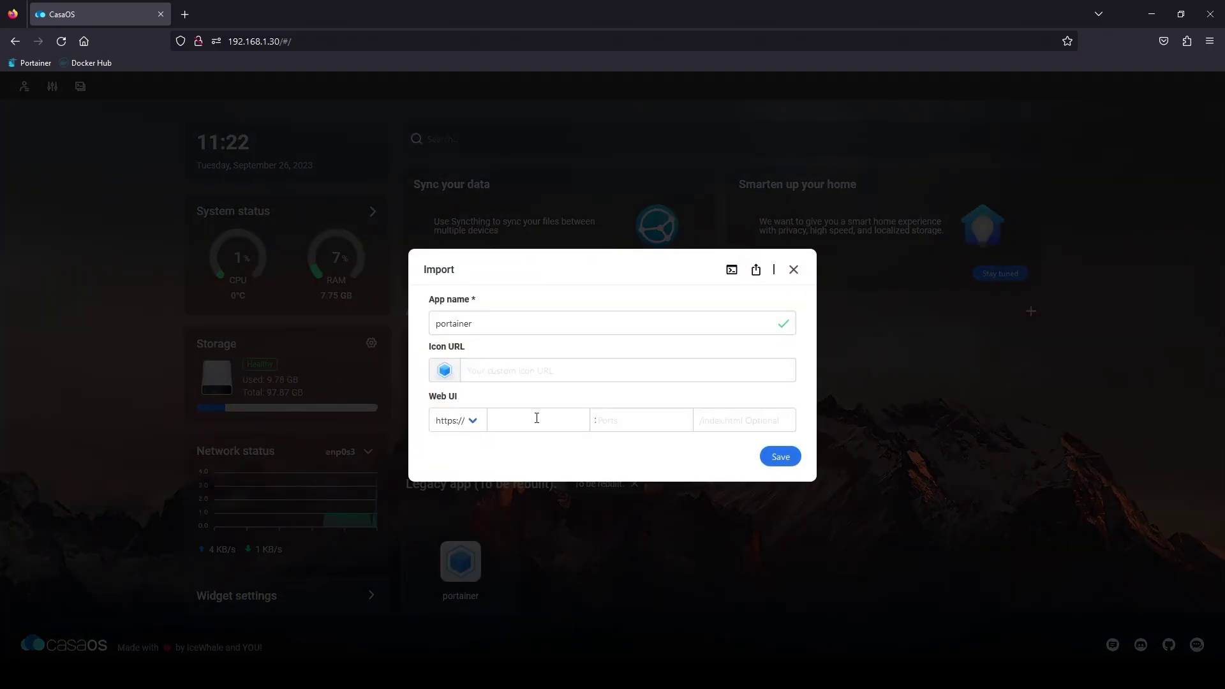
pyautogui.write('testserver')
pyautogui.press('Tab')
pyautogui.write('94')
pyautogui.click(779, 457)
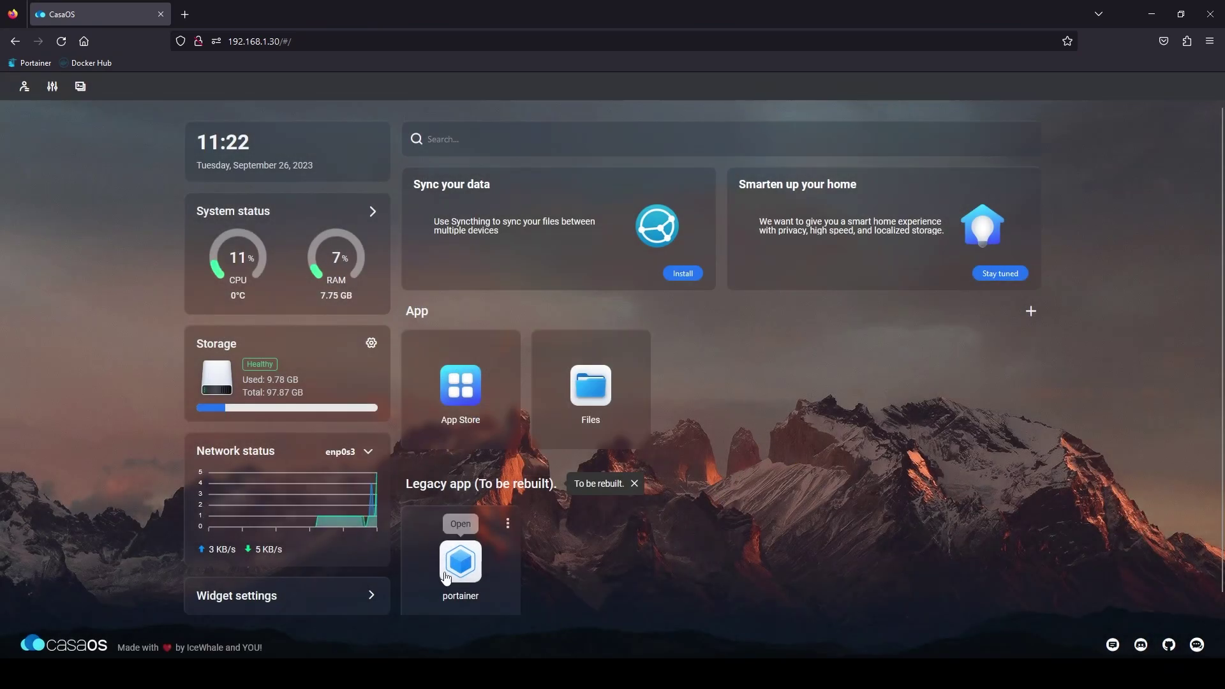
pyautogui.click(460, 561)
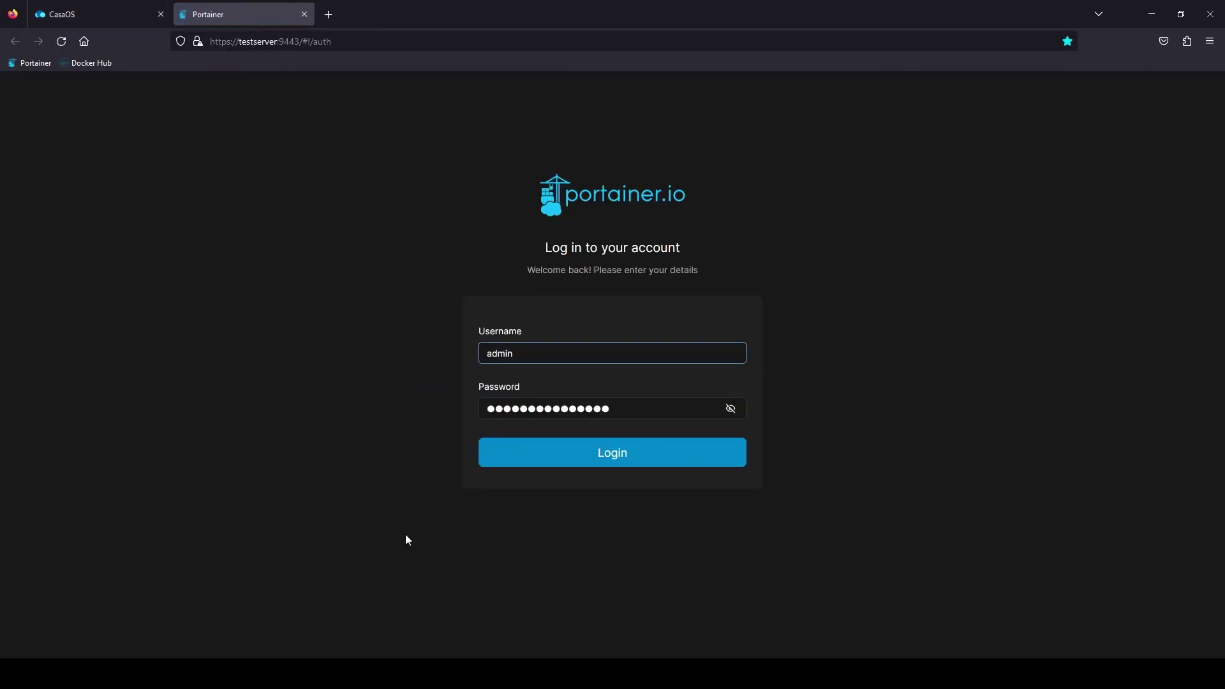
pyautogui.hotkey('ctrl', 'w')
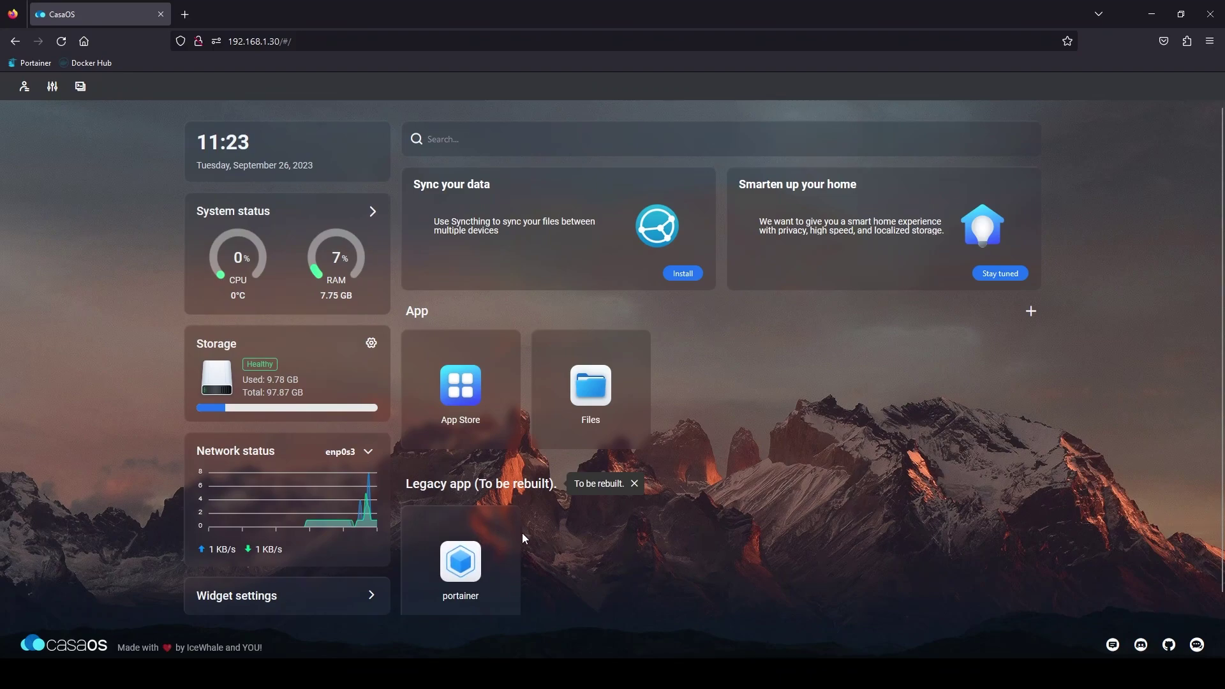
# Step: Rebuild the legacy portainer as a regular app and close the app-not-available tab
pyautogui.click(507, 524)
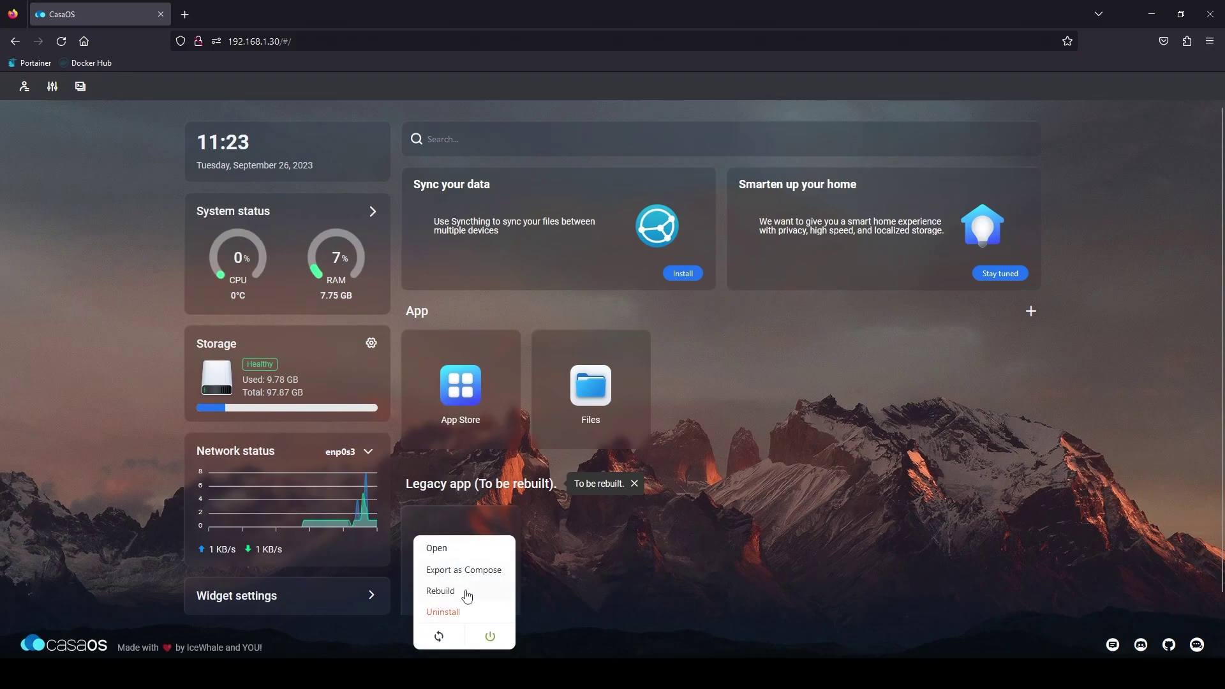
pyautogui.click(460, 592)
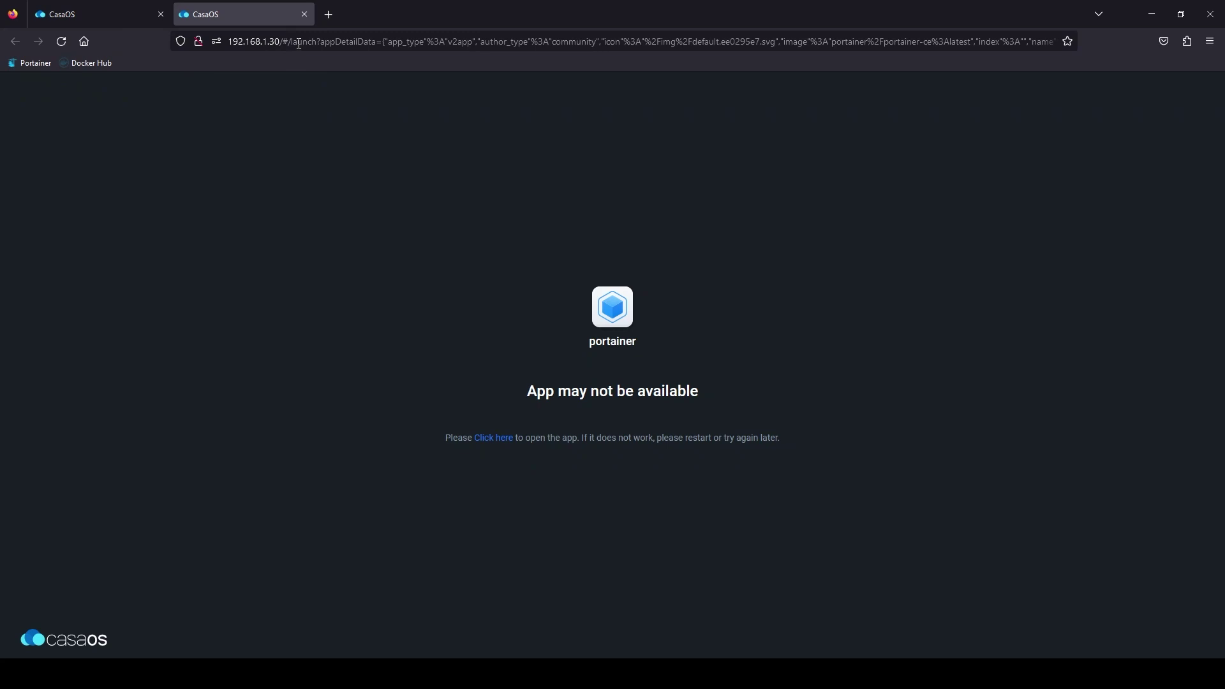
pyautogui.click(305, 14)
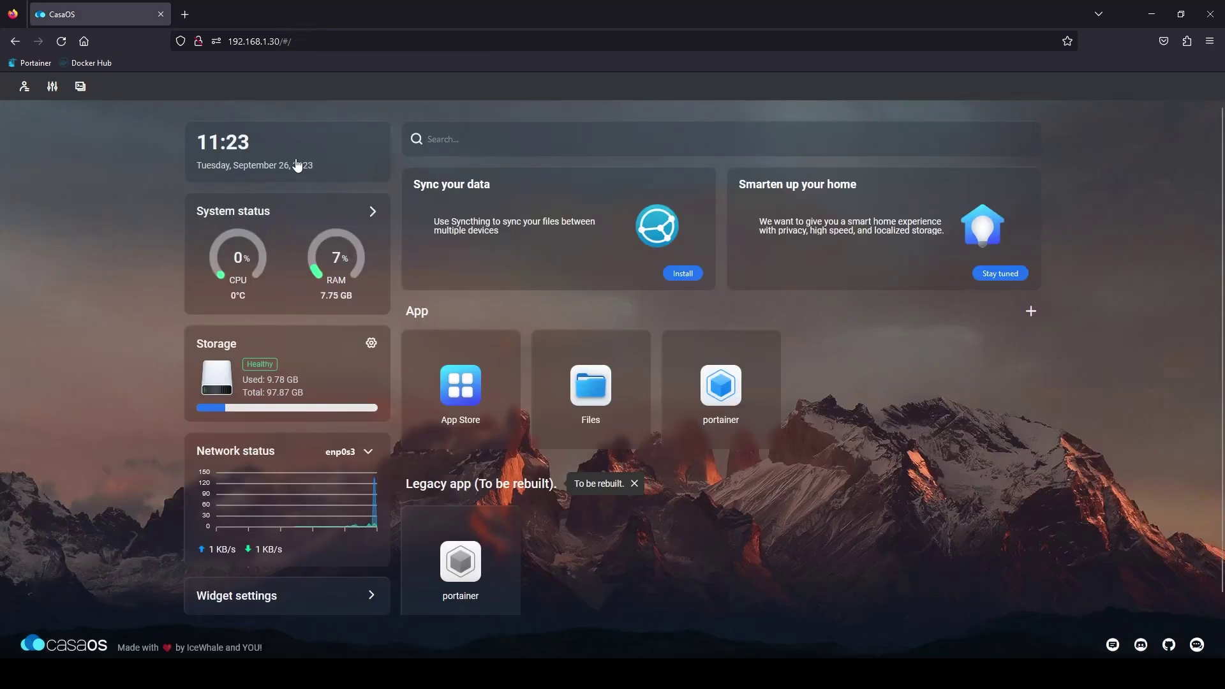
# Step: Set the new portainer's Web UI host to testserver and verify its login page opens
pyautogui.click(768, 349)
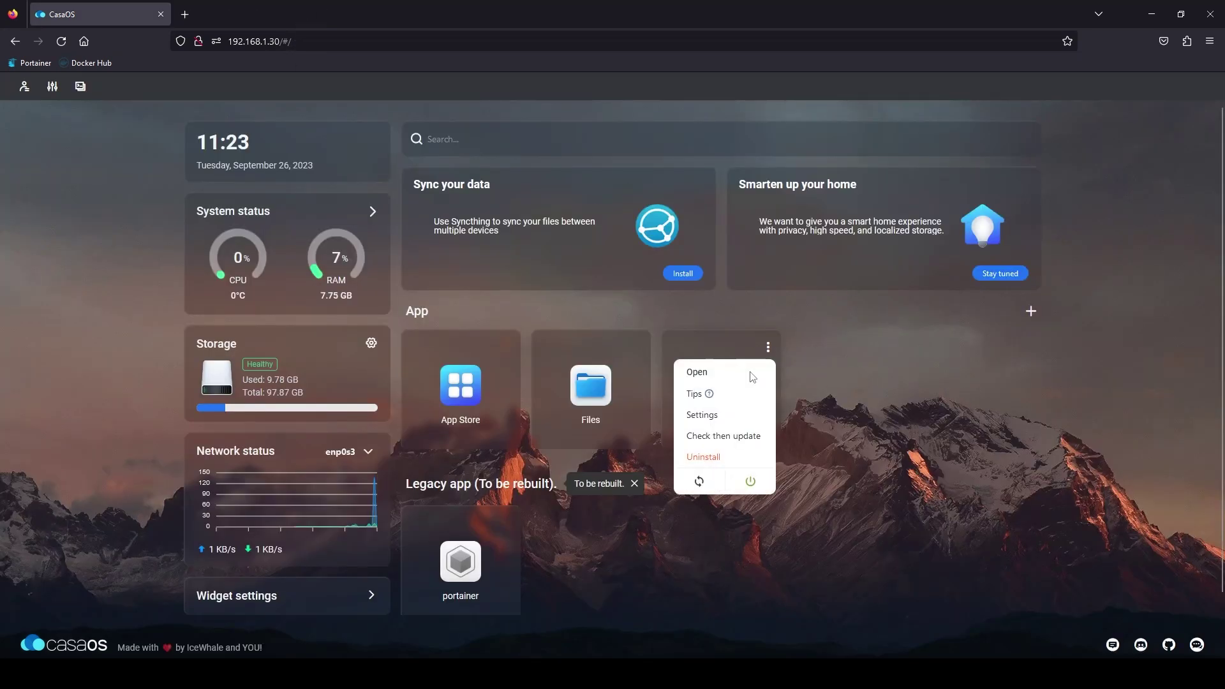
pyautogui.click(702, 416)
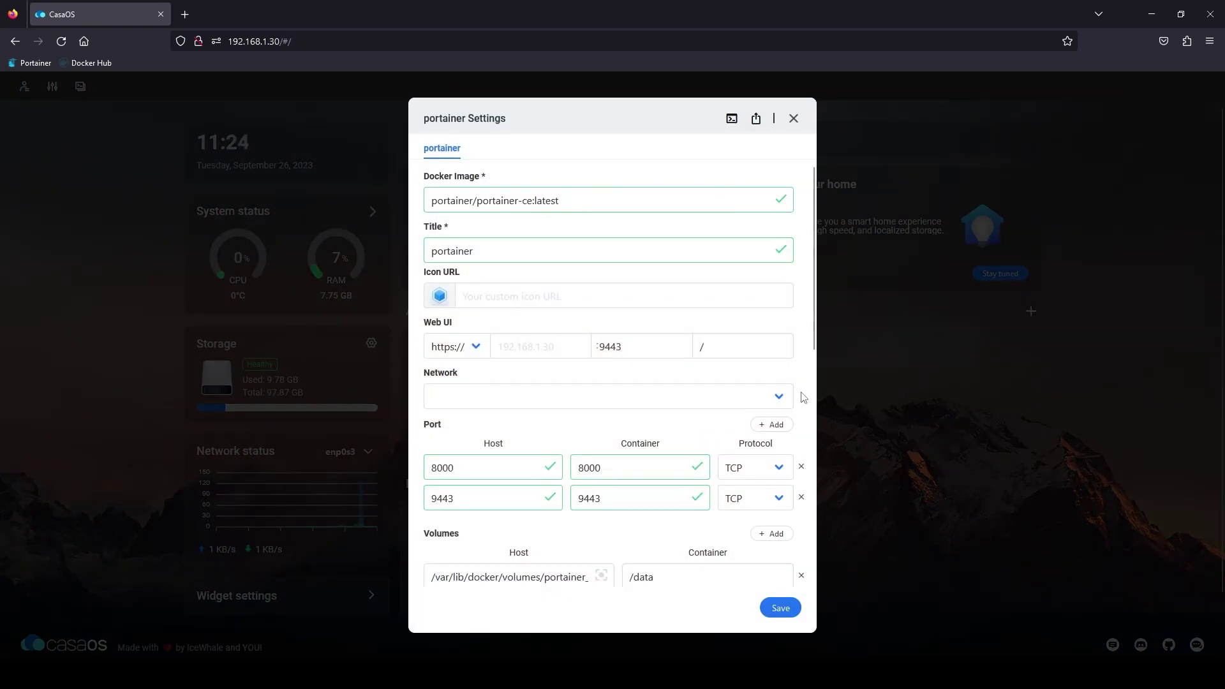
pyautogui.click(520, 347)
pyautogui.write('test')
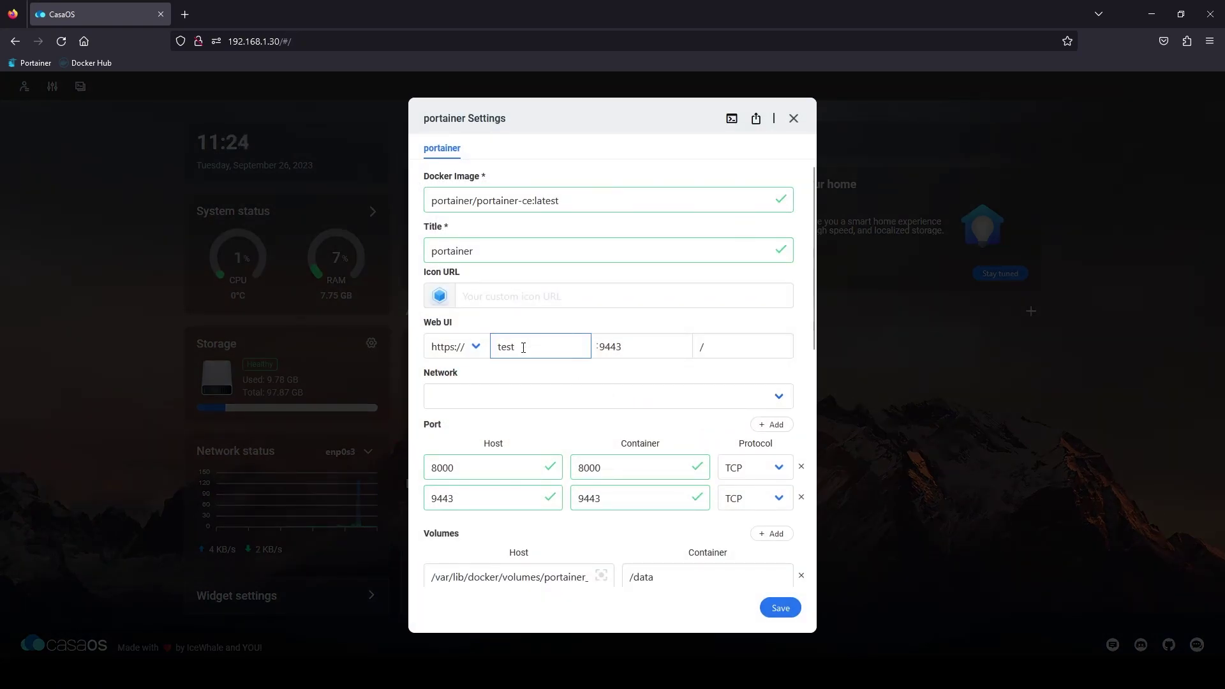
pyautogui.write('server')
pyautogui.click(765, 613)
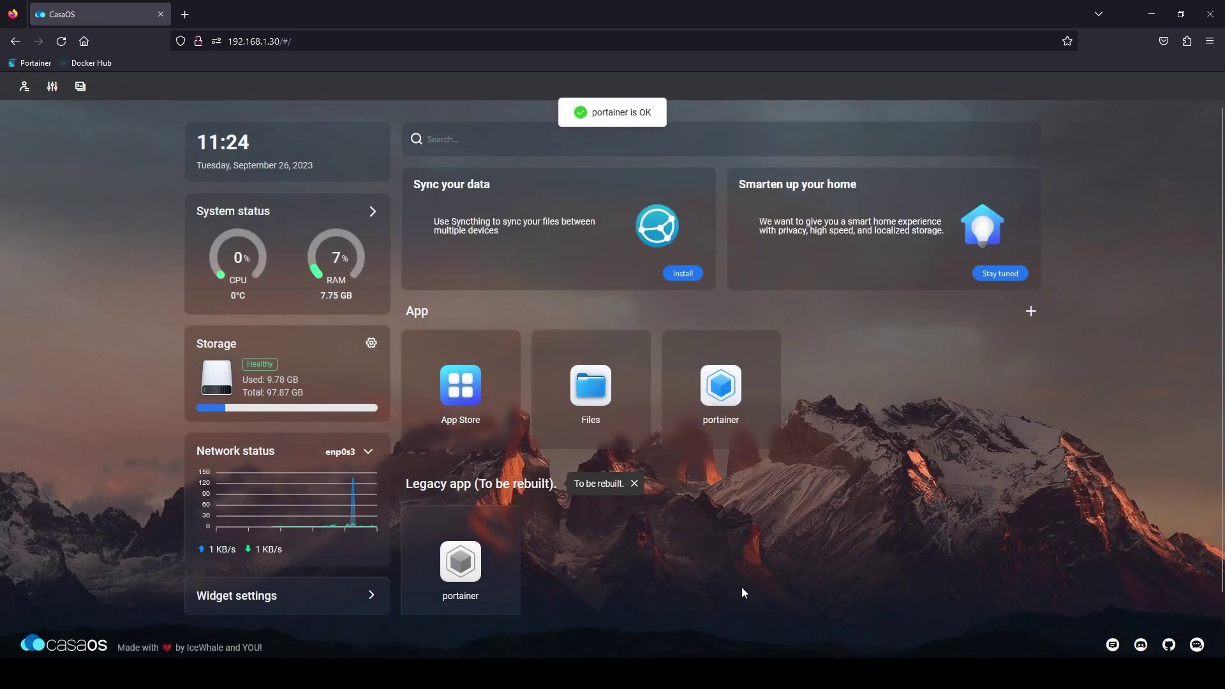
pyautogui.click(723, 431)
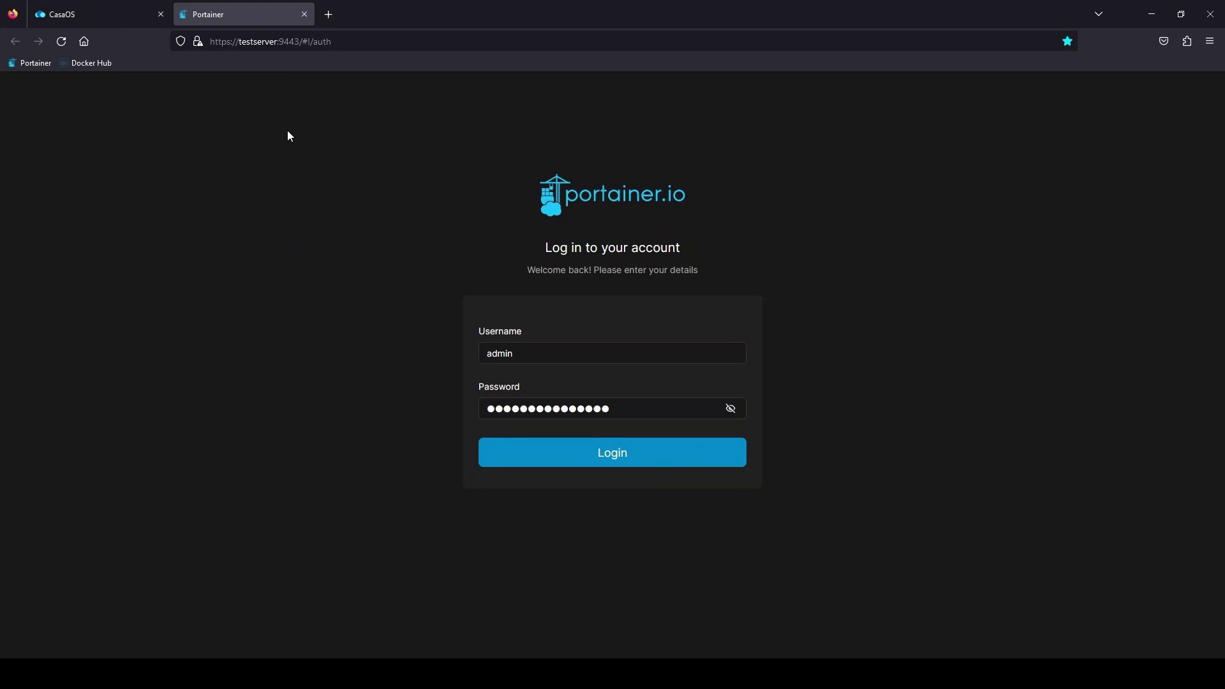
pyautogui.click(305, 14)
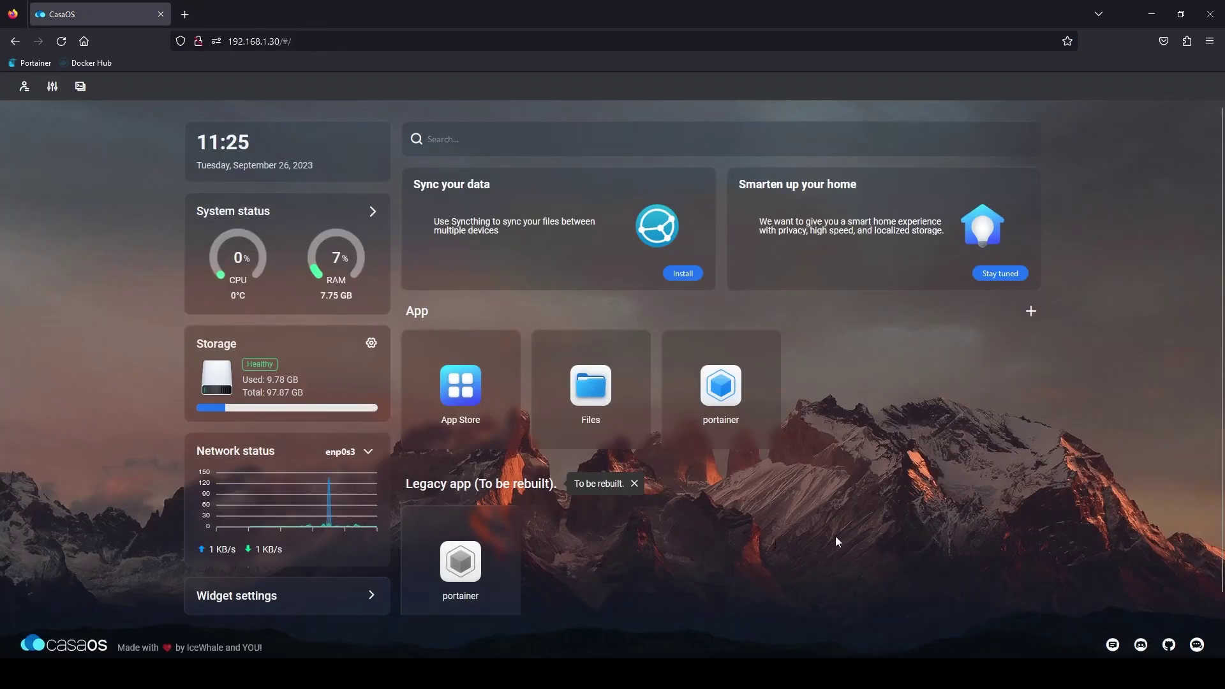
# Step: Uninstall the legacy portainer app with the Delete userdata option unticked
pyautogui.click(509, 519)
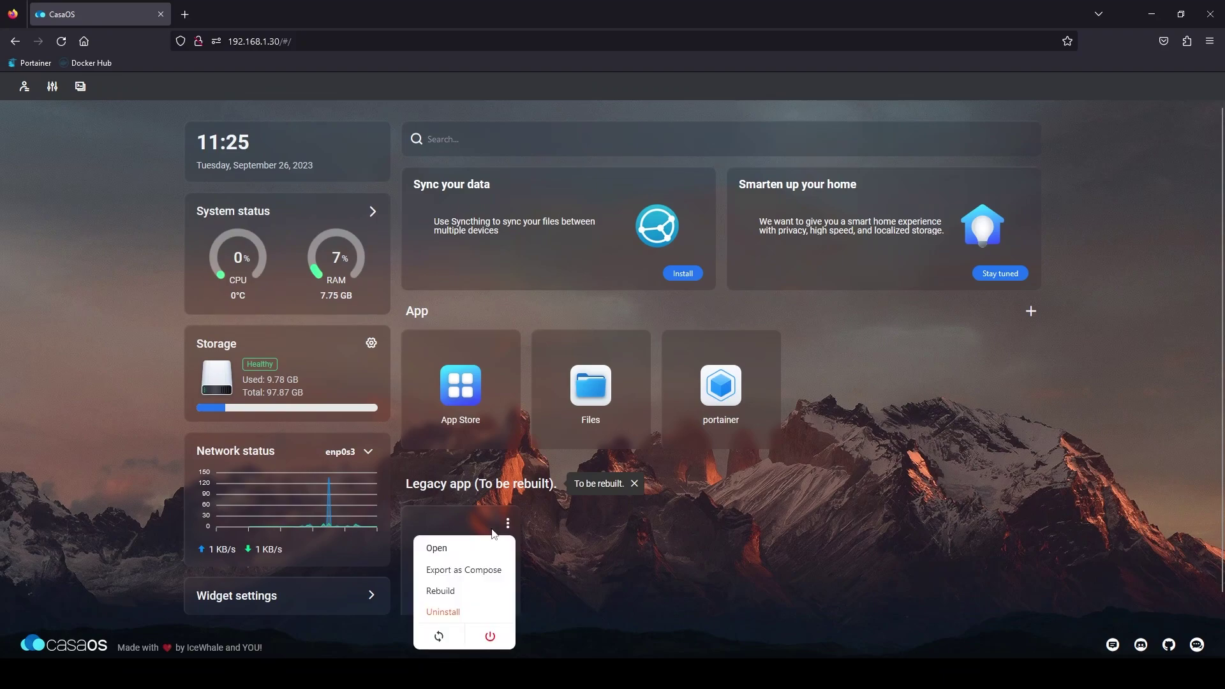
pyautogui.click(437, 612)
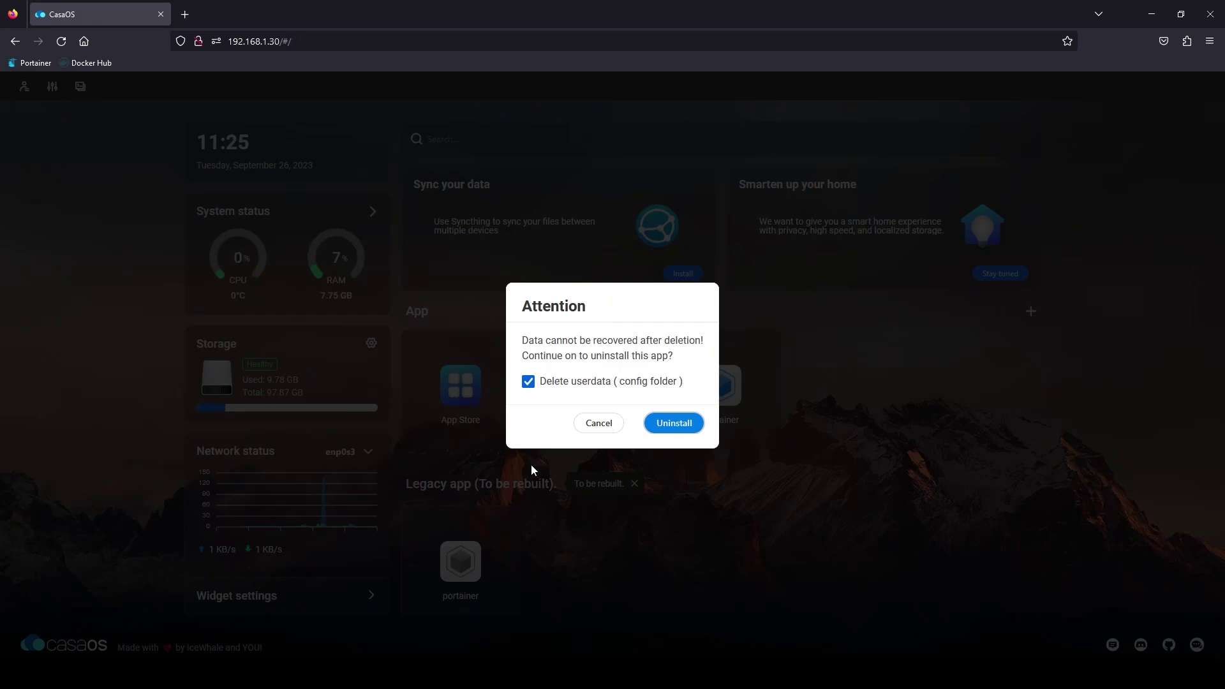
pyautogui.click(528, 381)
pyautogui.click(657, 424)
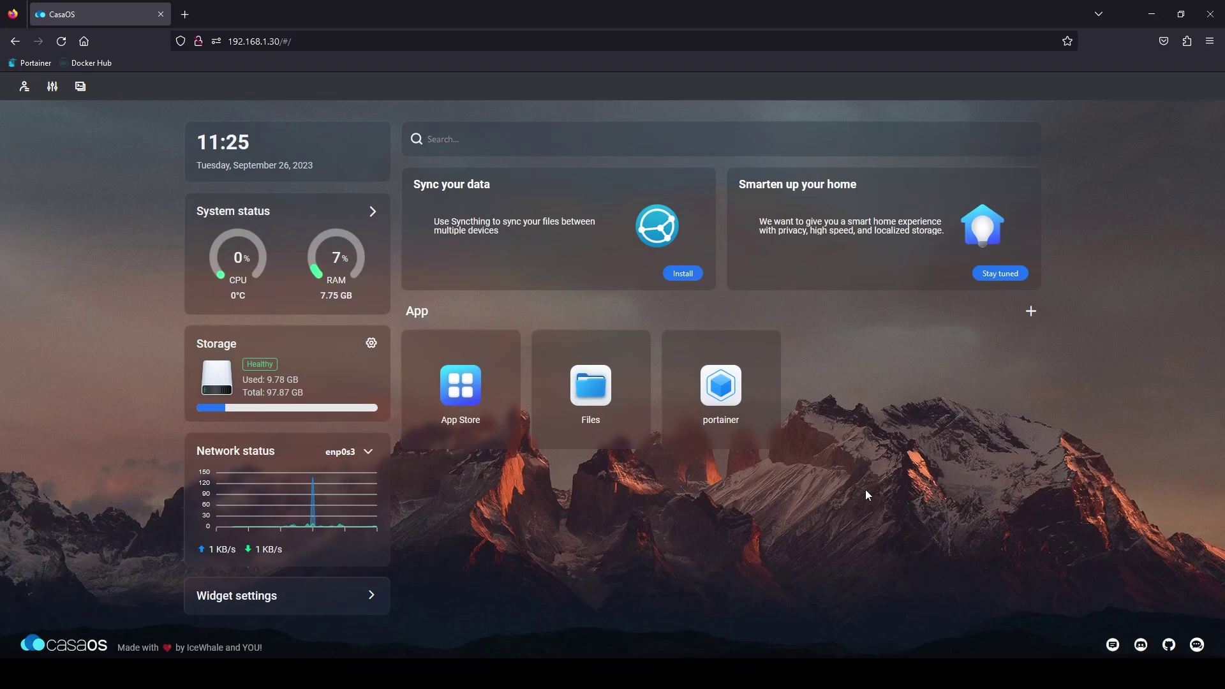
# Step: Search the App Store for 'openspeed' and install OpenSpeedTest
pyautogui.click(465, 381)
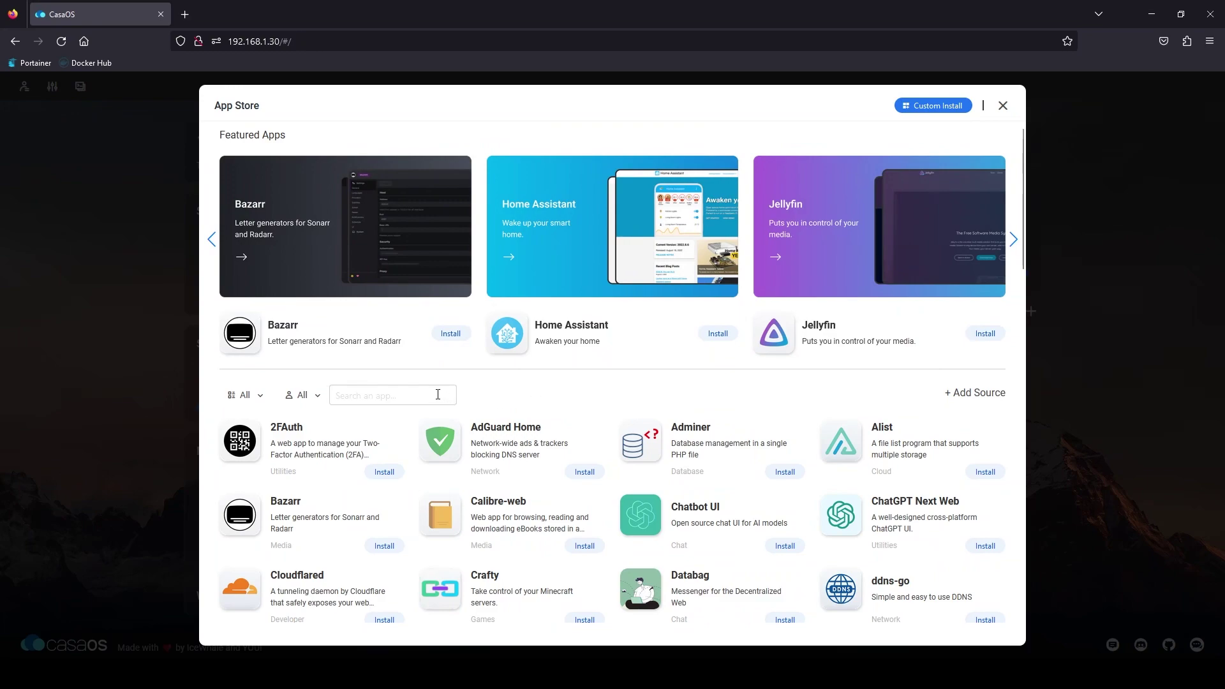
pyautogui.write('openspeed')
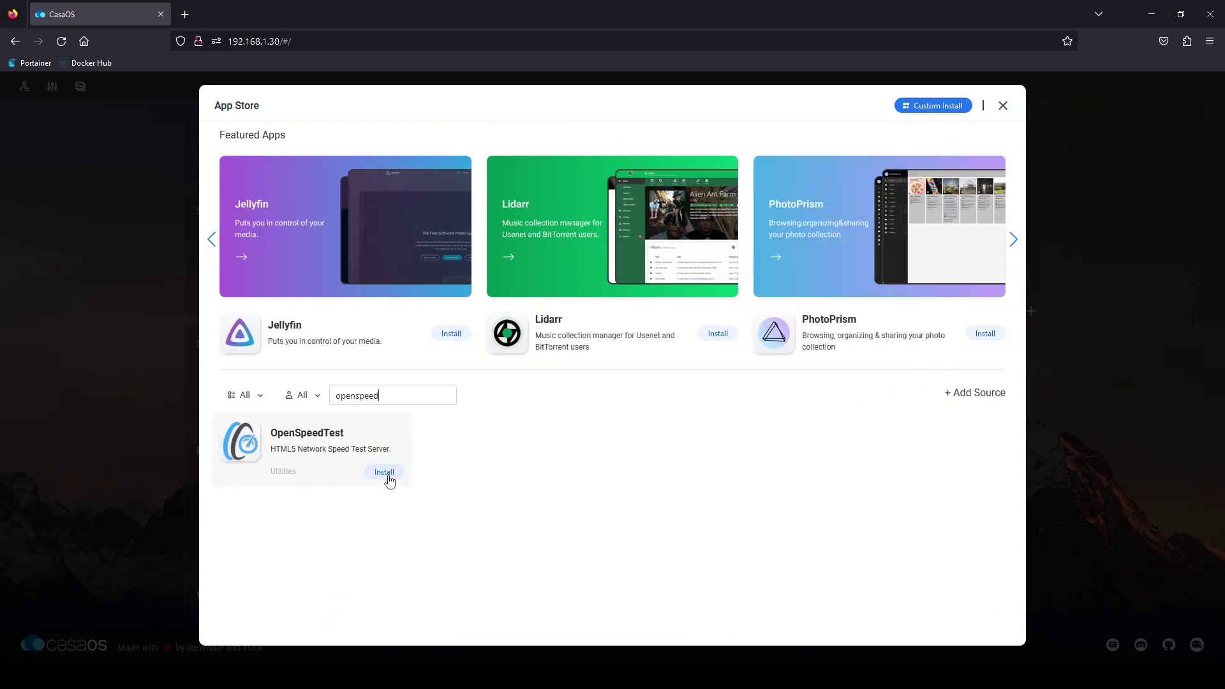
pyautogui.click(385, 472)
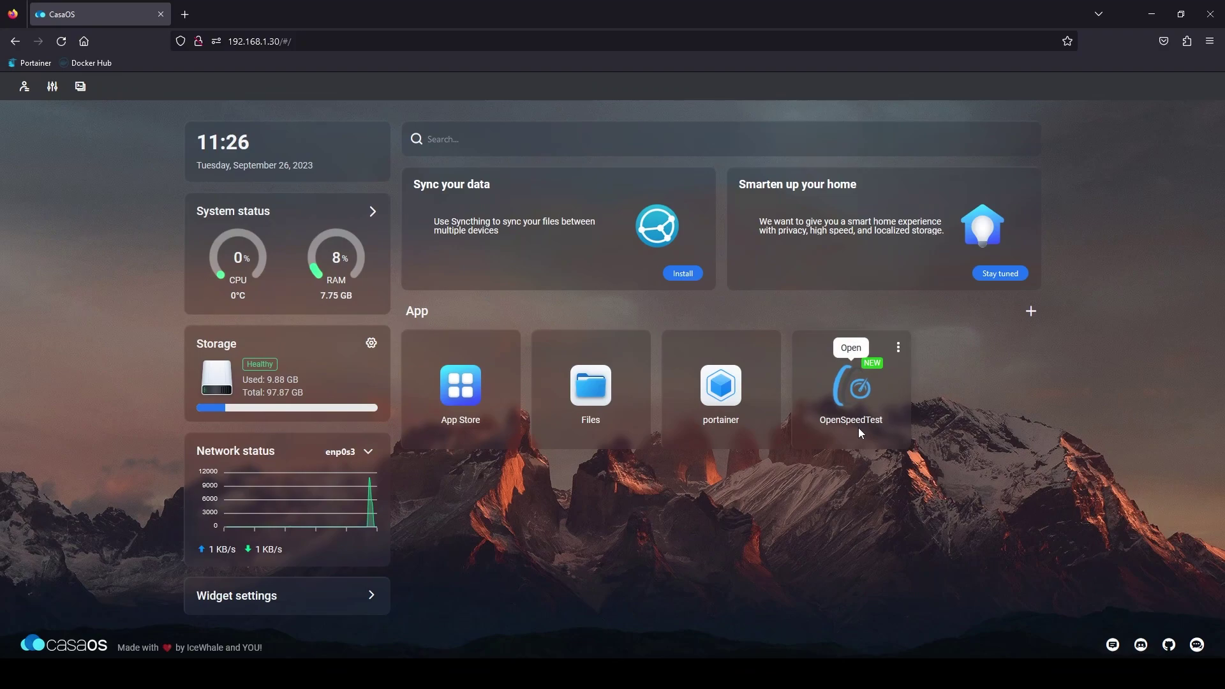
# Step: Run an OpenSpeedTest test (755.3 Mbps down, 859.4 Mbps up), then close its tab
pyautogui.click(847, 389)
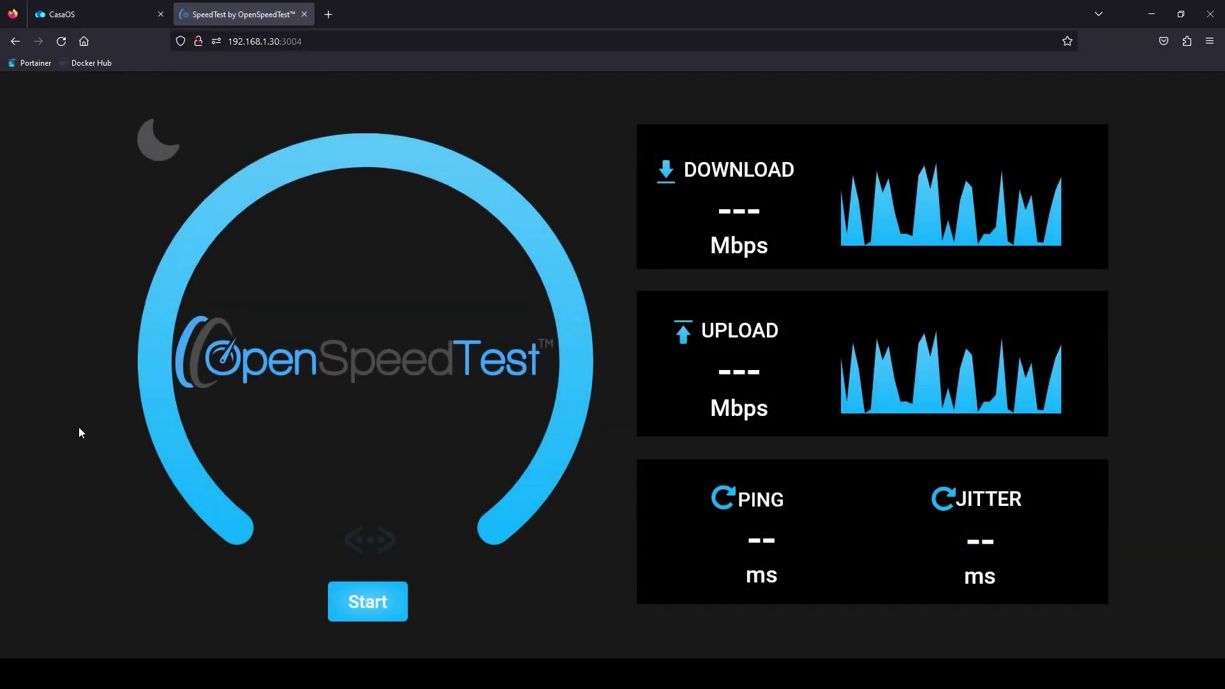
pyautogui.click(341, 600)
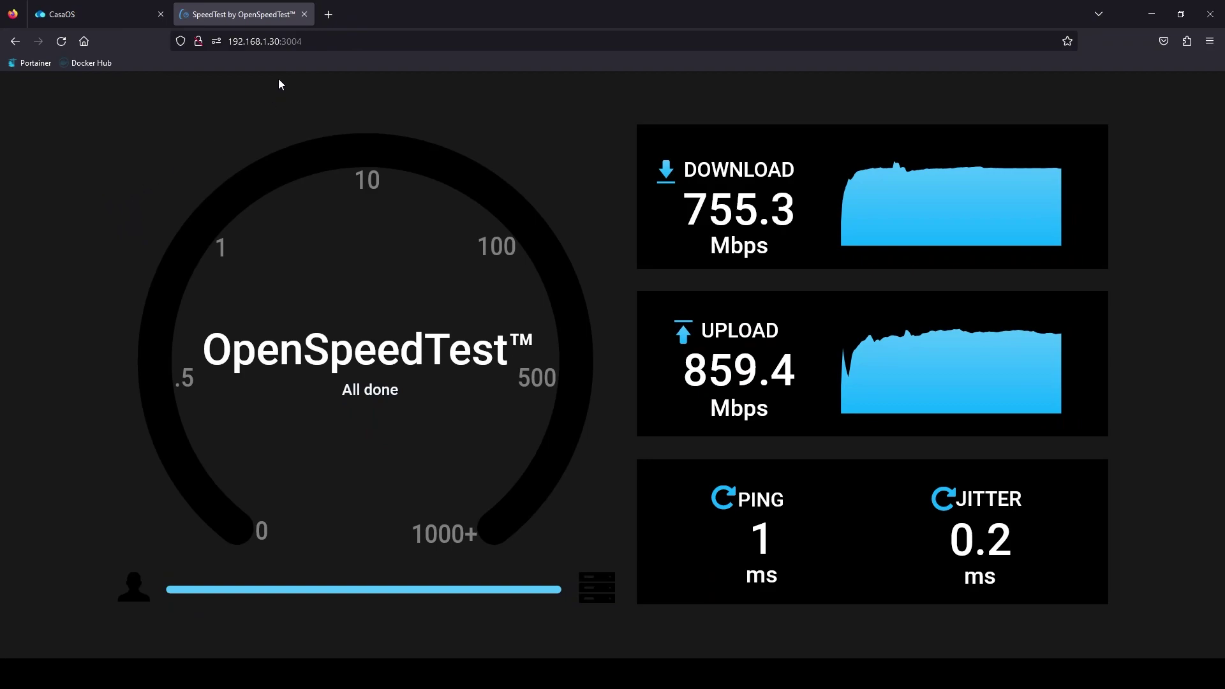
pyautogui.click(305, 14)
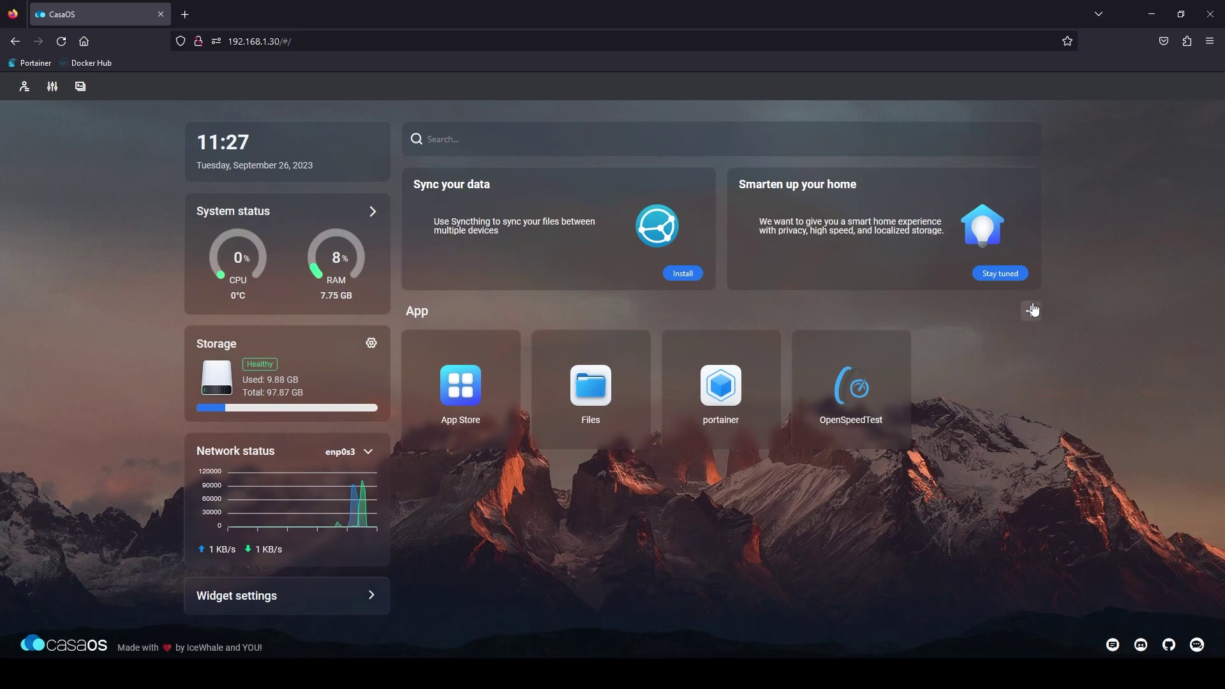
# Step: Start a customized app install and bring up the Docker Compose/CLI import window
pyautogui.click(1031, 314)
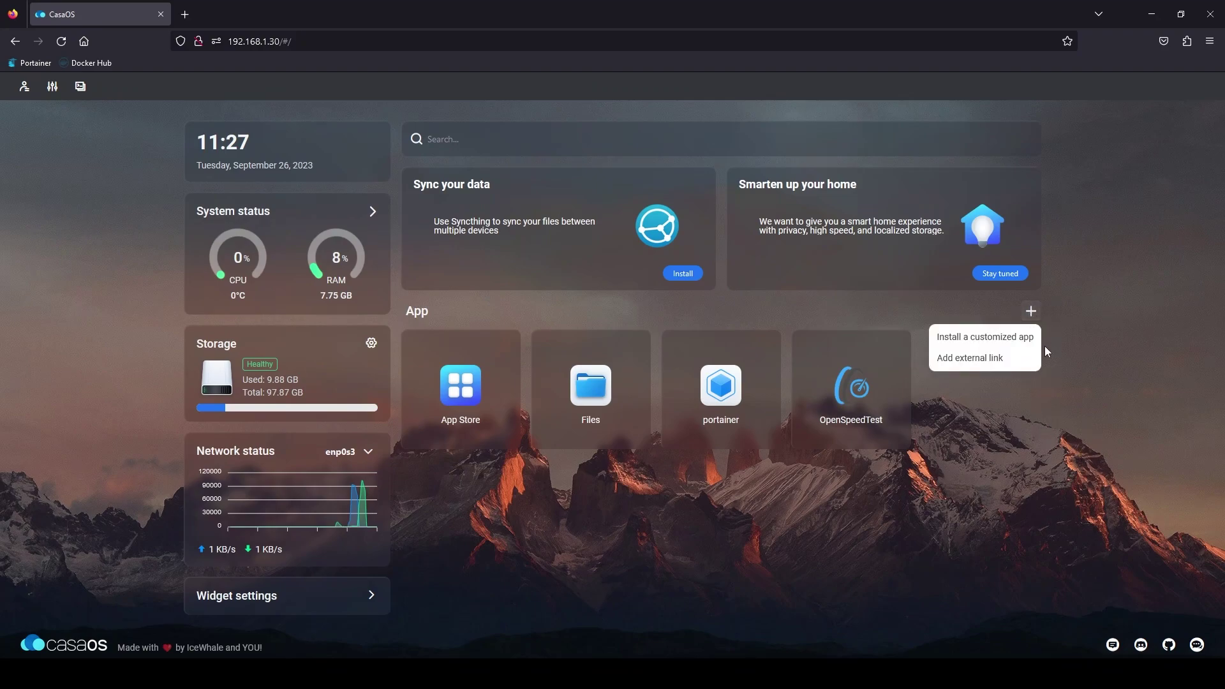
pyautogui.click(1004, 339)
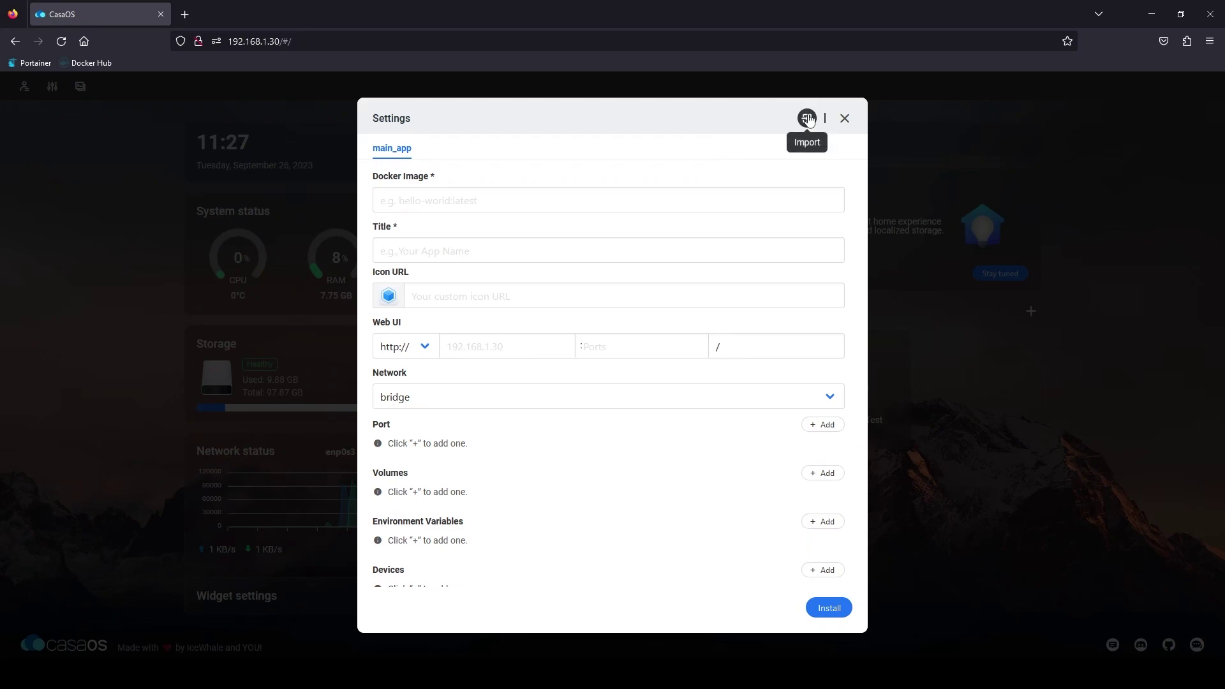
pyautogui.click(808, 119)
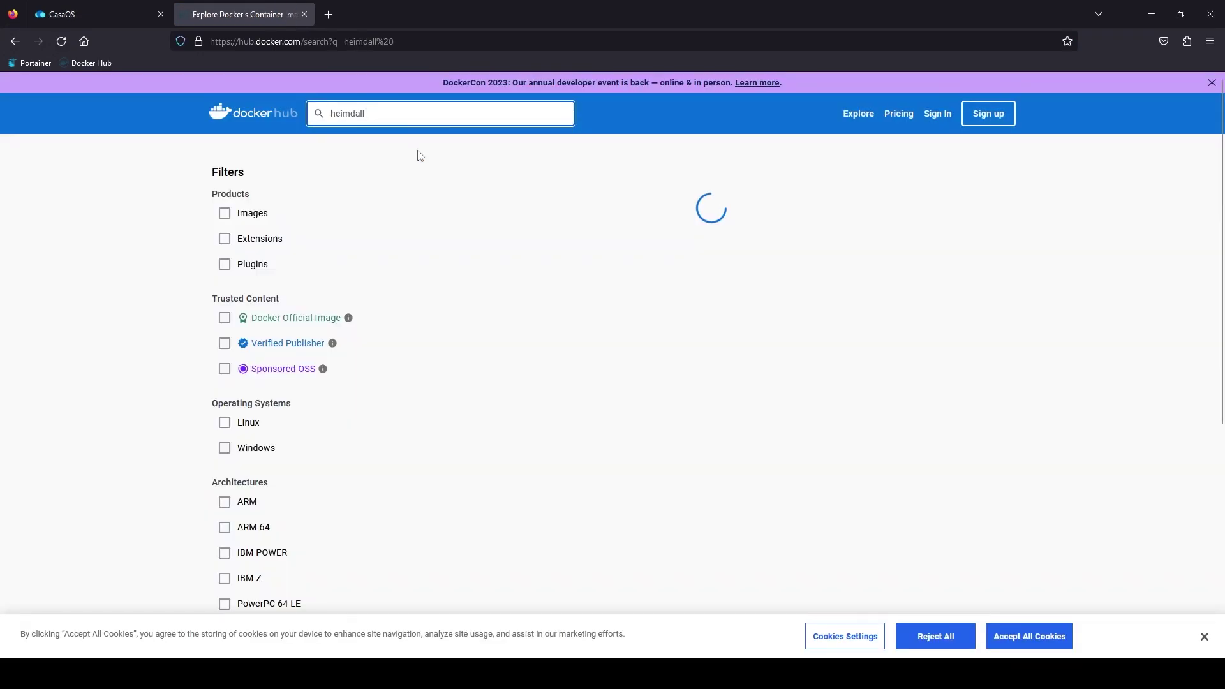
# Step: Copy the docker cli command from Docker Hub's linuxserver/heimdall page and return to CasaOS
pyautogui.click(460, 230)
pyautogui.scroll(-15, 587, 242)
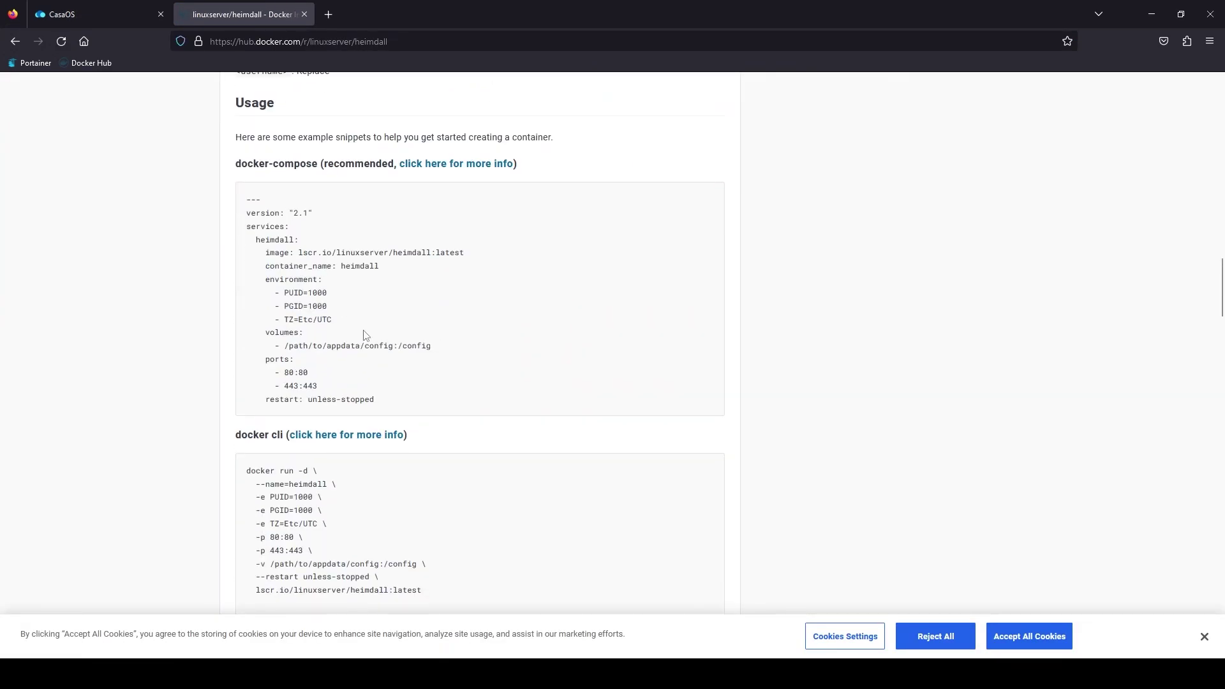
pyautogui.scroll(-2, 379, 345)
pyautogui.moveTo(422, 460); pyautogui.dragTo(225, 348)
pyautogui.hotkey('ctrl', 'c')
pyautogui.click(447, 253)
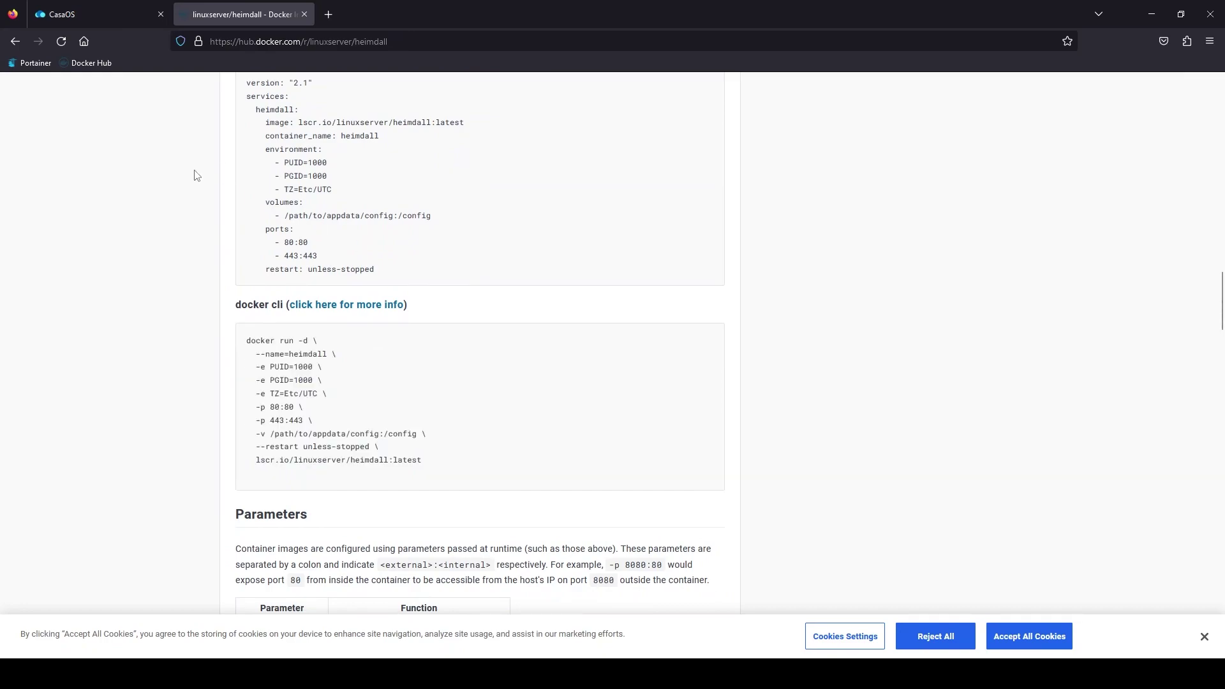
pyautogui.click(61, 14)
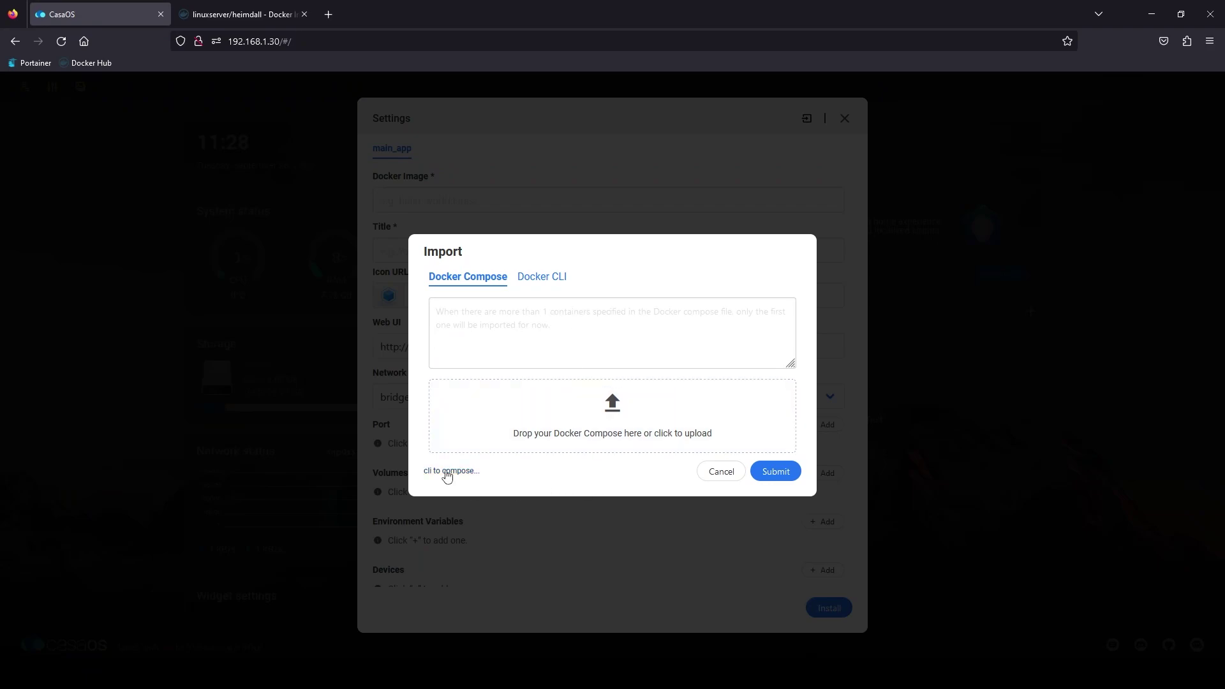
# Step: Convert the heimdall docker run command to compose YAML in Composerize and copy the output
pyautogui.click(447, 474)
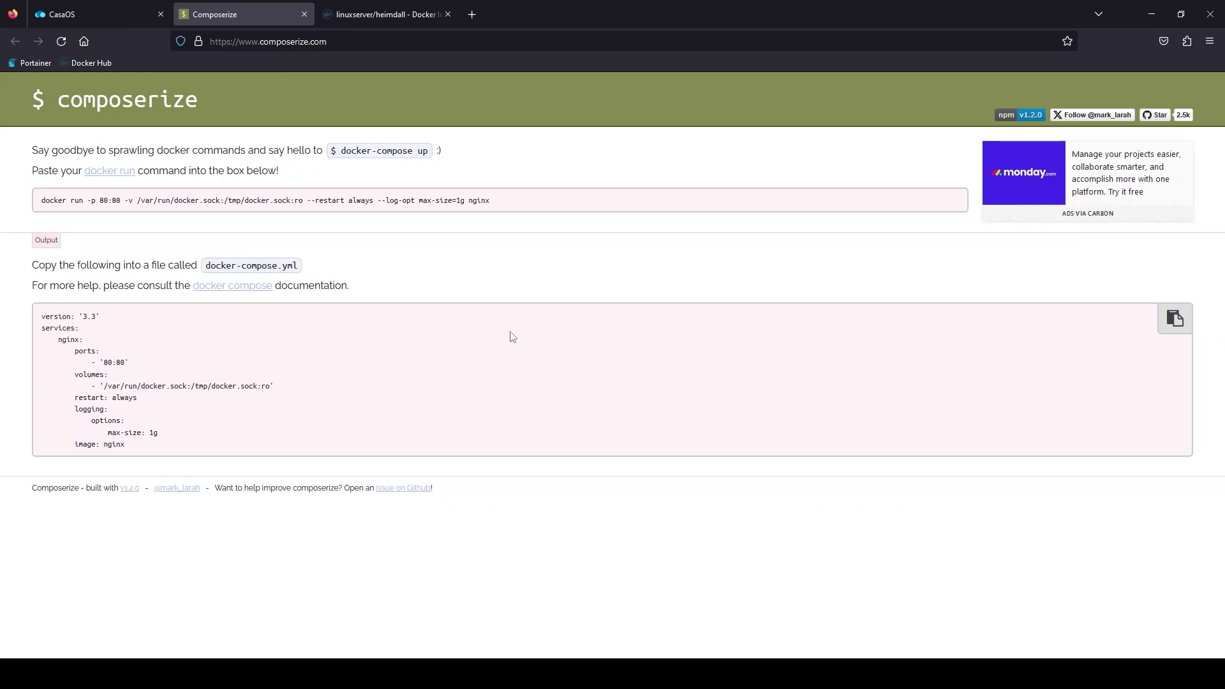
pyautogui.moveTo(518, 199); pyautogui.dragTo(7, 209)
pyautogui.hotkey('ctrl', 'v')
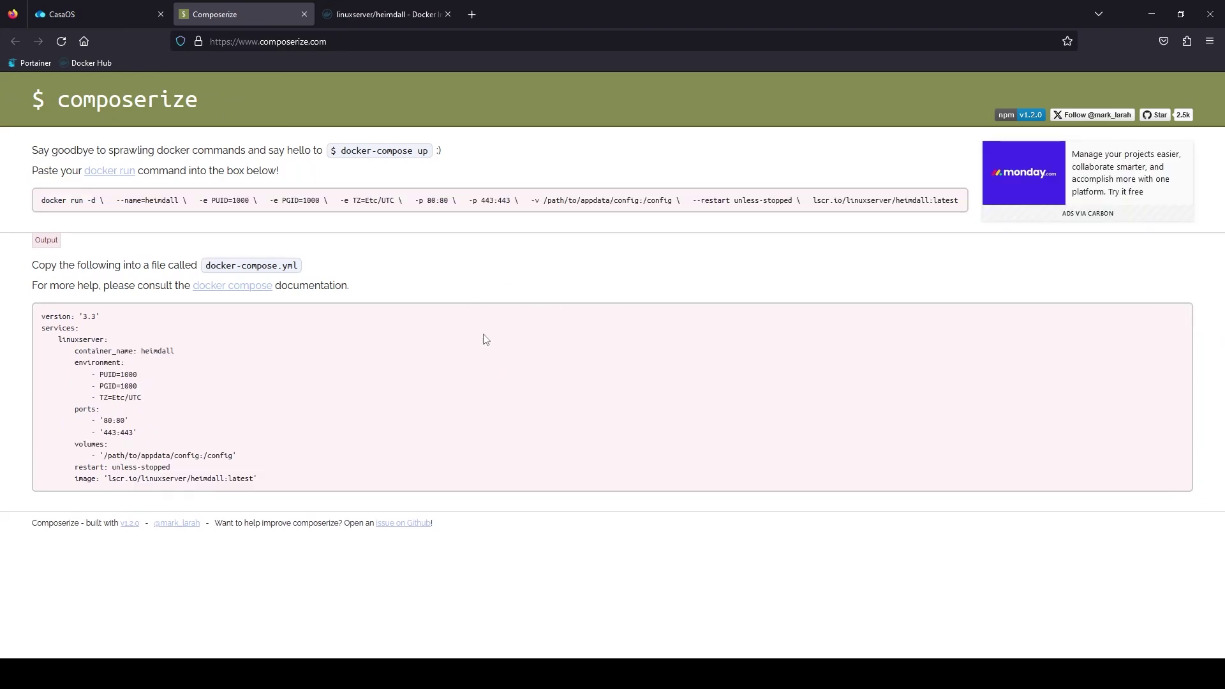
pyautogui.click(523, 347)
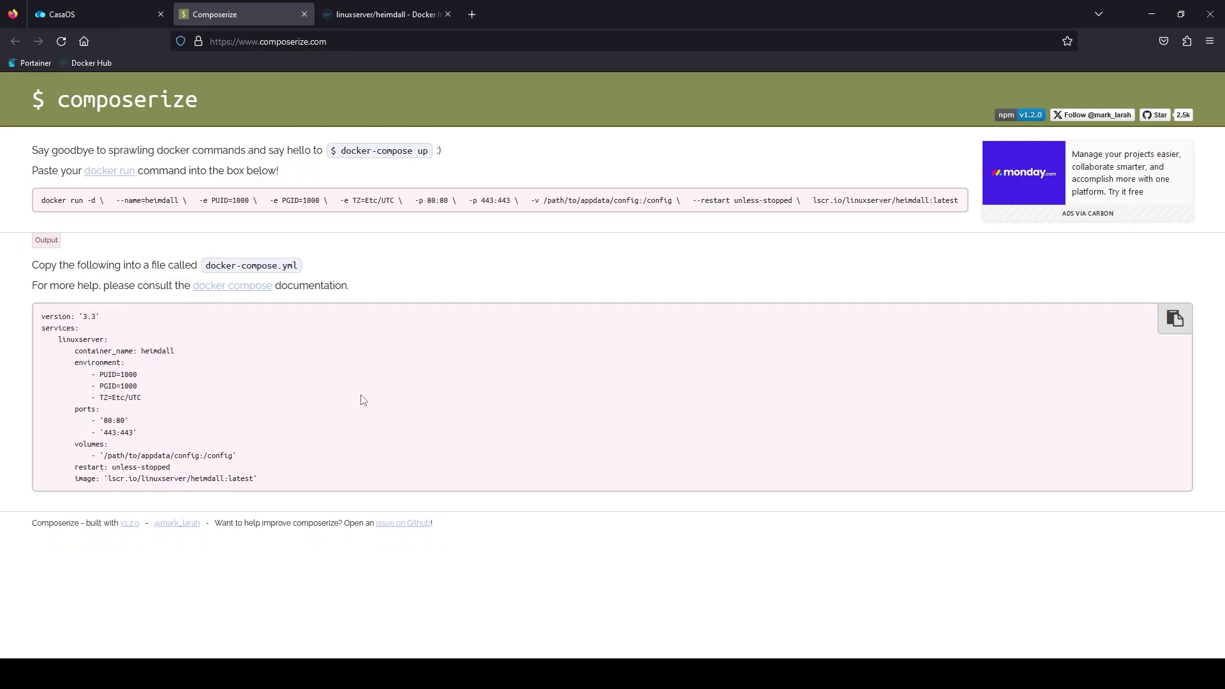
pyautogui.click(1164, 322)
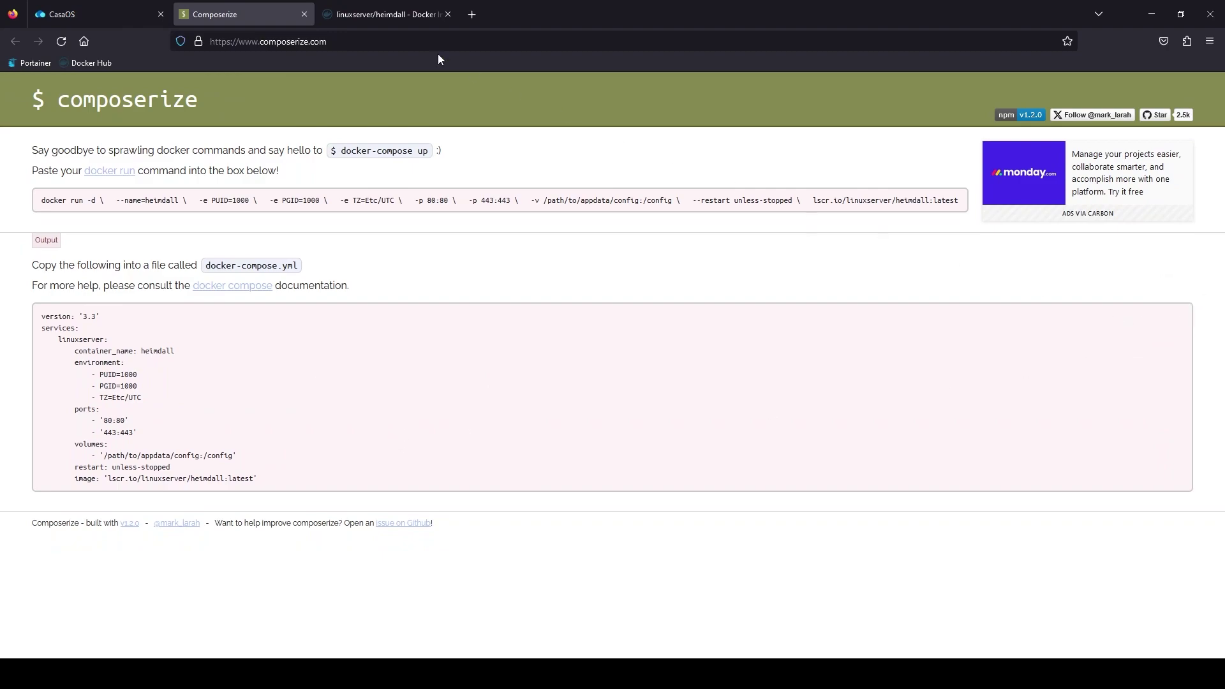
# Step: Paste the heimdall compose YAML into CasaOS's import box and submit it
pyautogui.click(88, 18)
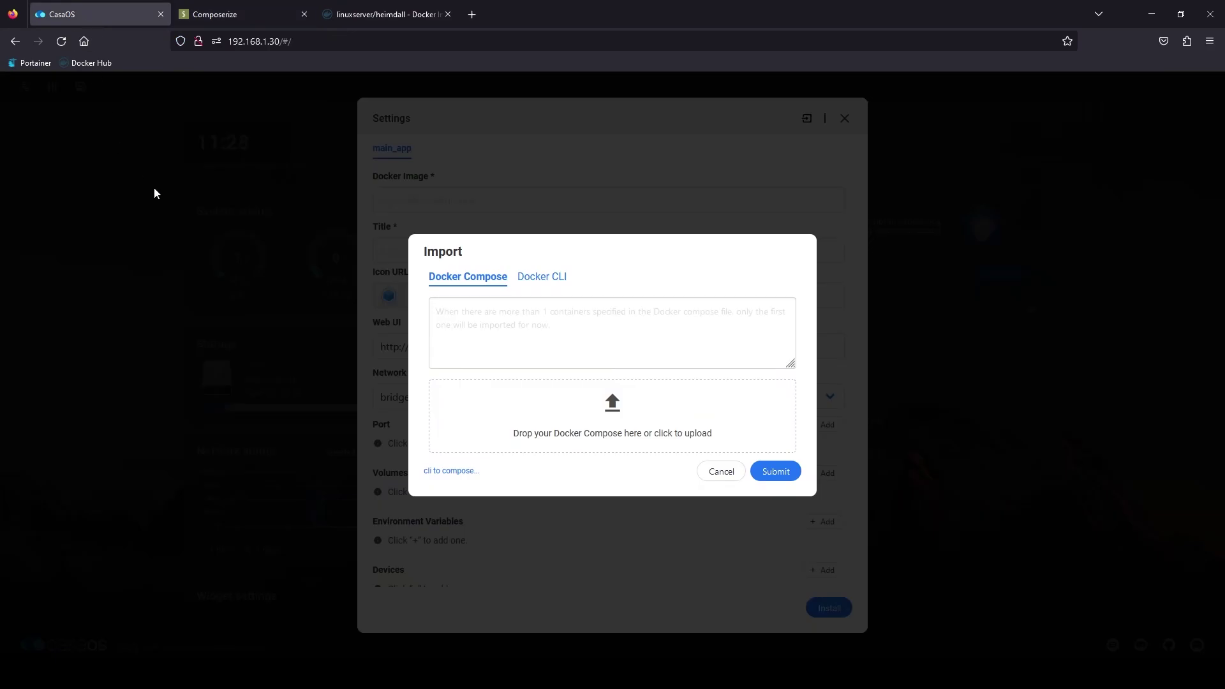
pyautogui.hotkey('ctrl', 'v')
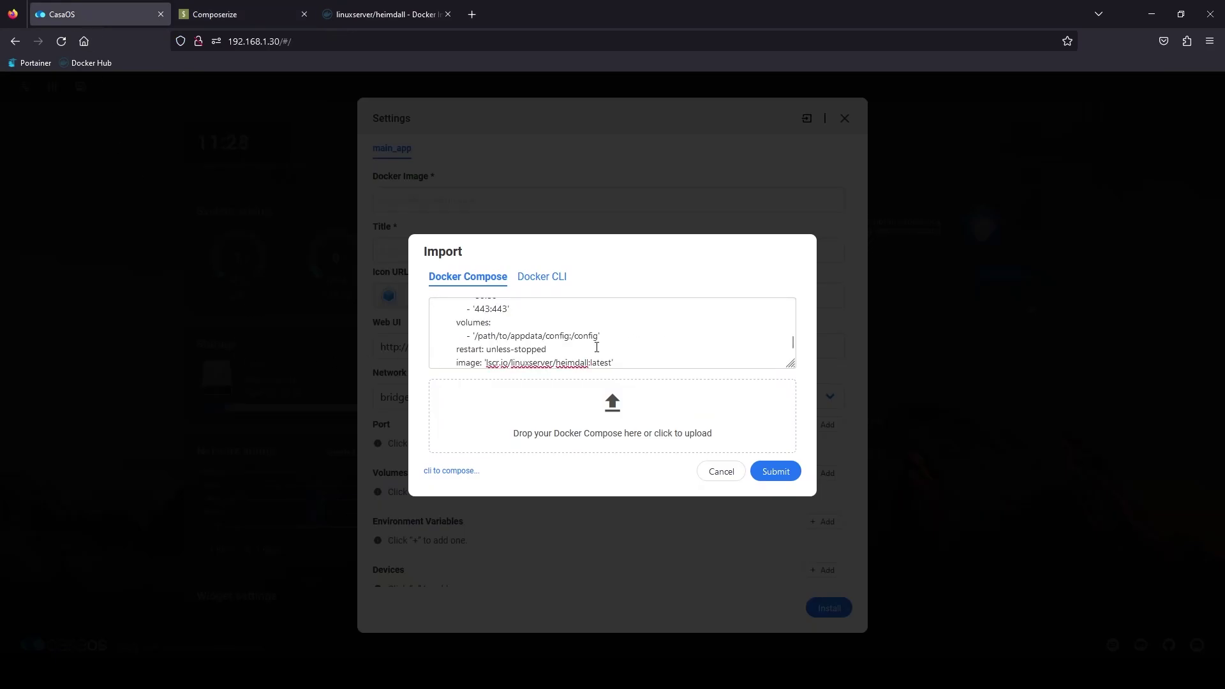
pyautogui.scroll(2, 545, 341)
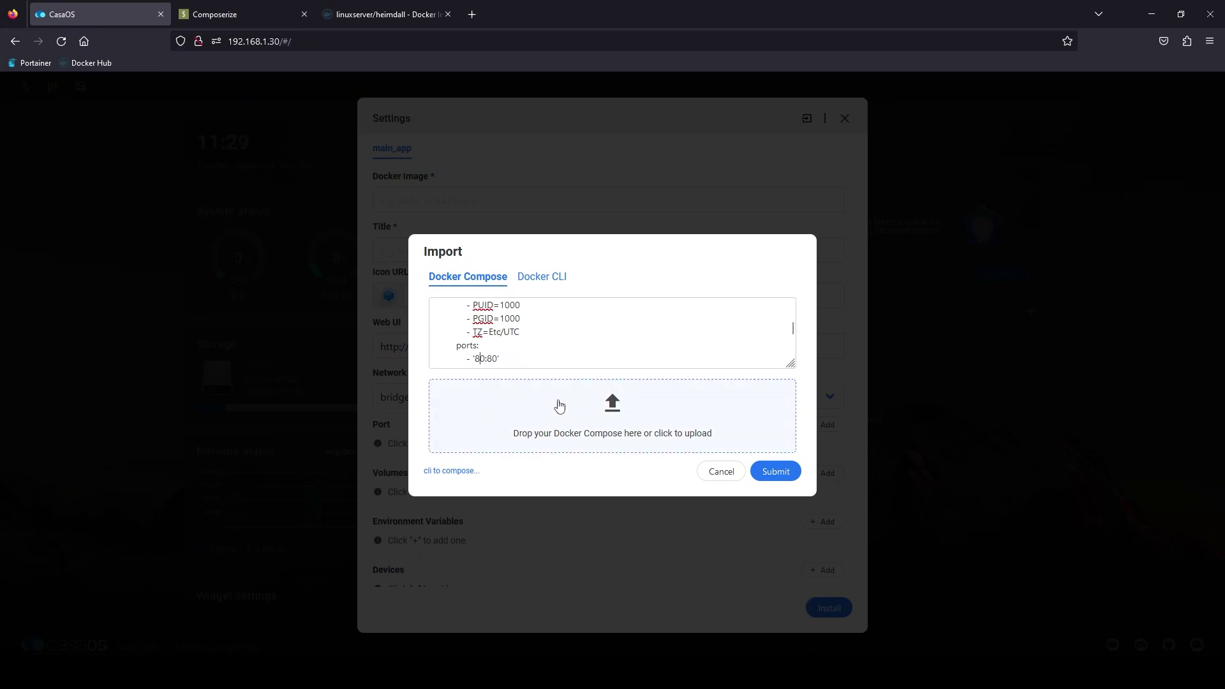
pyautogui.scroll(-2, 572, 314)
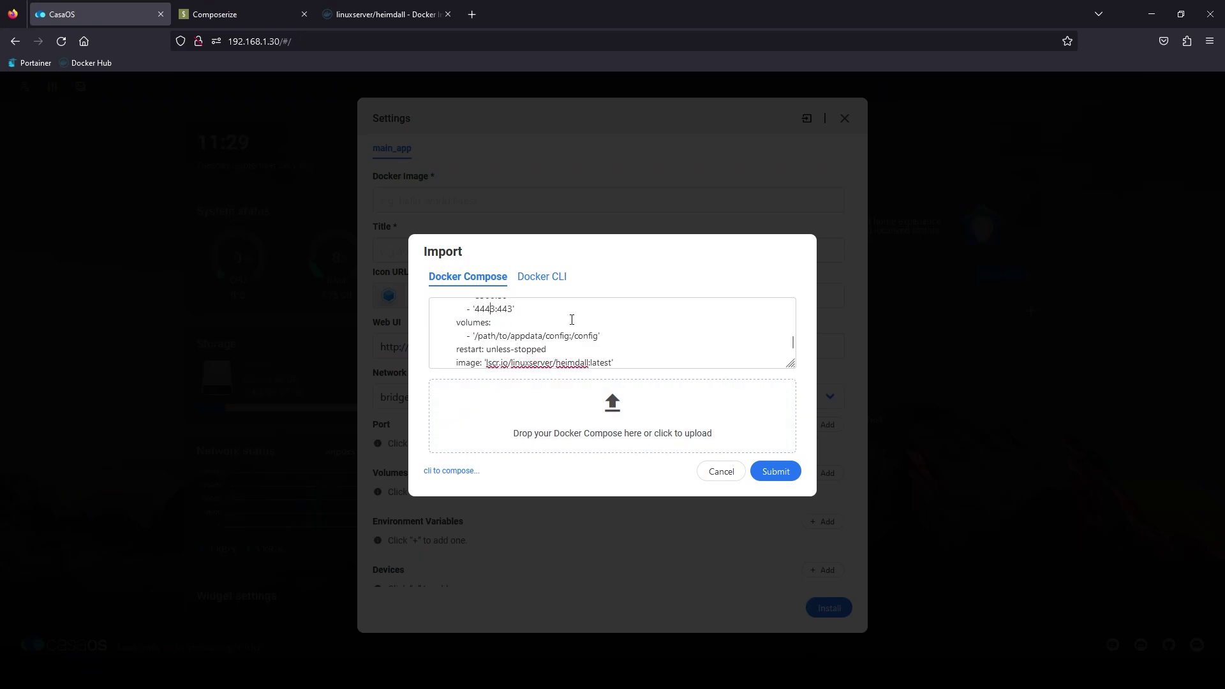
pyautogui.click(778, 475)
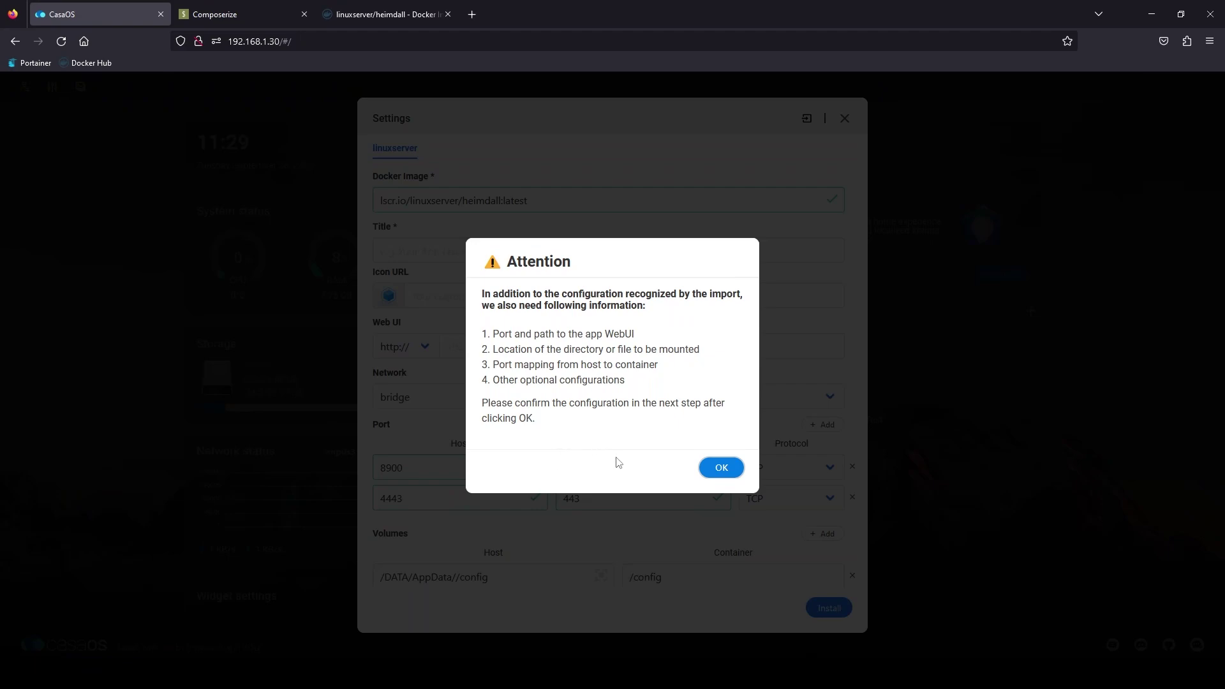
# Step: Acknowledge the import notice and set heimdall's web UI address to testserver:8900
pyautogui.click(722, 468)
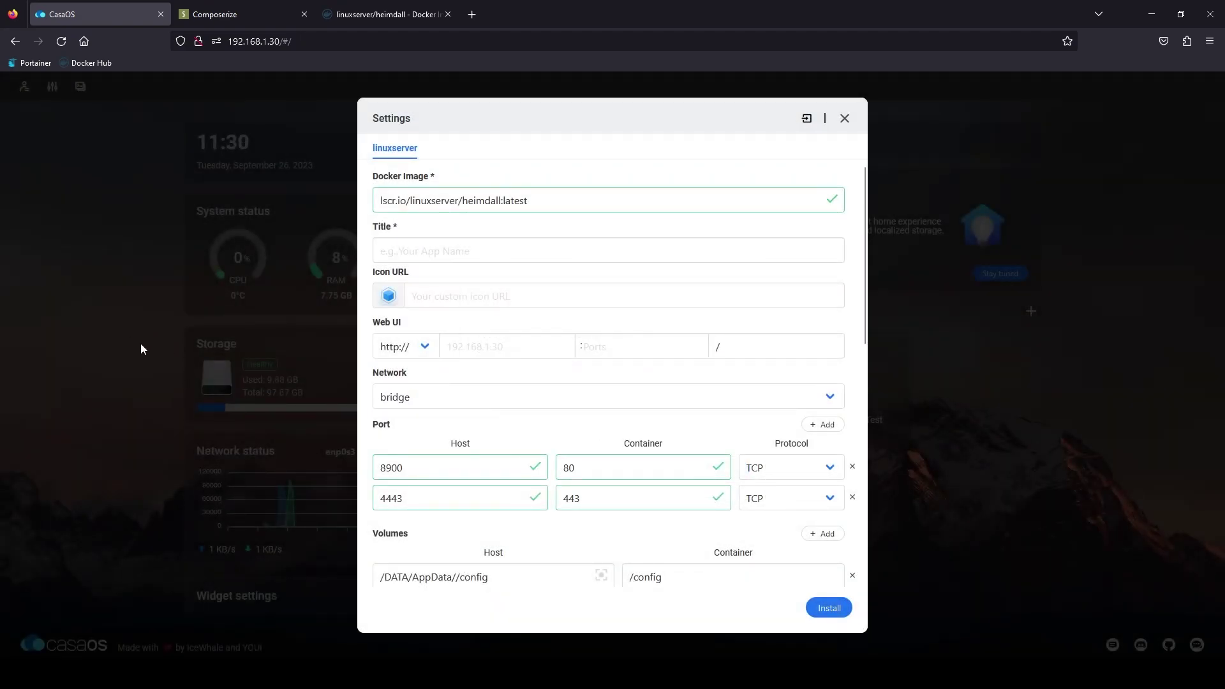
pyautogui.click(472, 344)
pyautogui.write('testserver')
pyautogui.press('Tab')
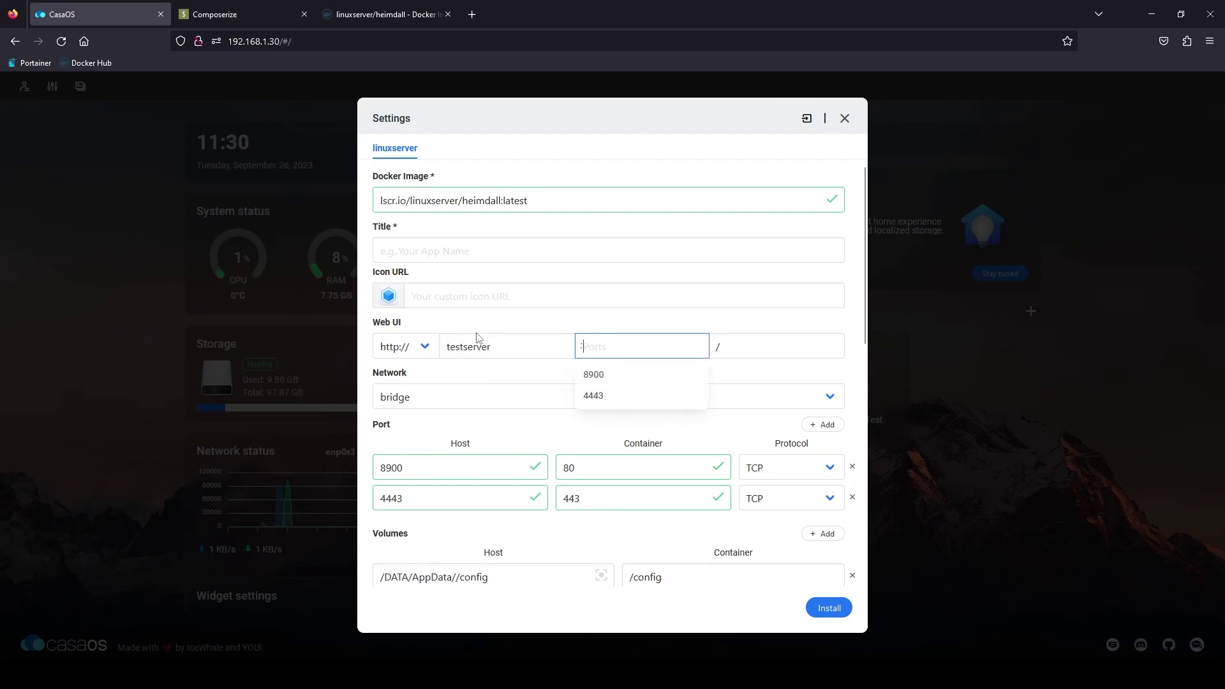
pyautogui.write('8900')
pyautogui.scroll(-1, 450, 509)
pyautogui.press('Tab')
pyautogui.press('Tab')
pyautogui.press('Tab')
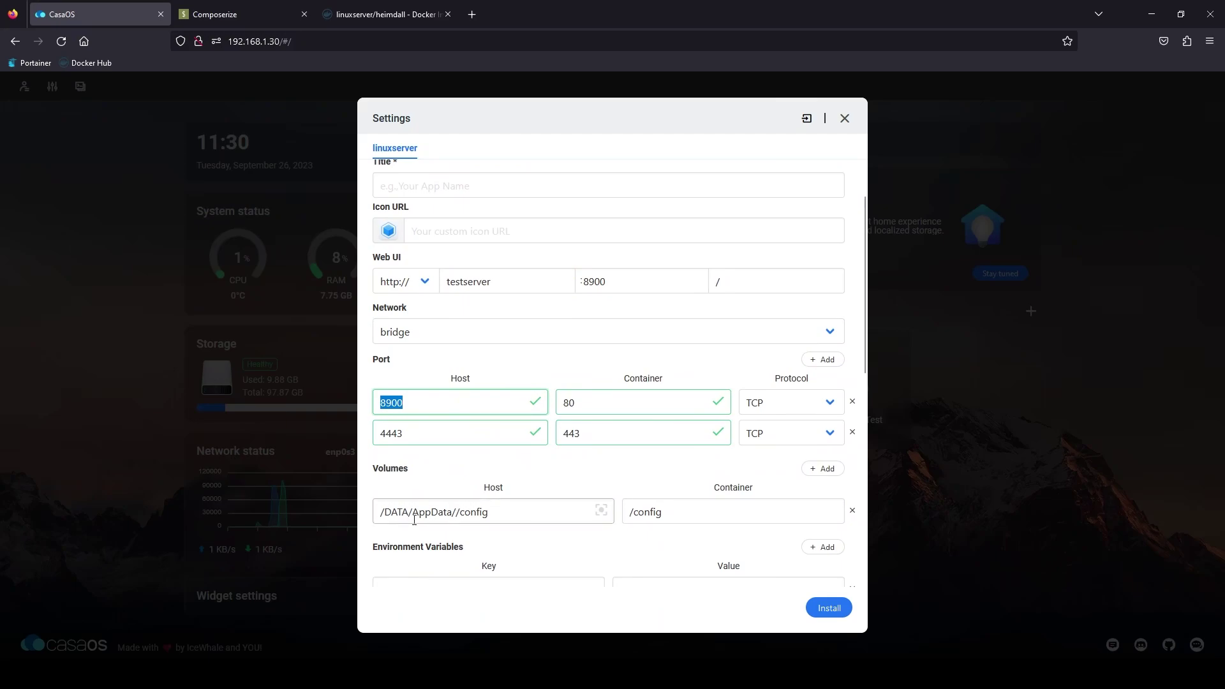
# Step: Change the config volume host path to /docker/heimdall/config and install heimdall
pyautogui.moveTo(457, 518); pyautogui.dragTo(304, 511)
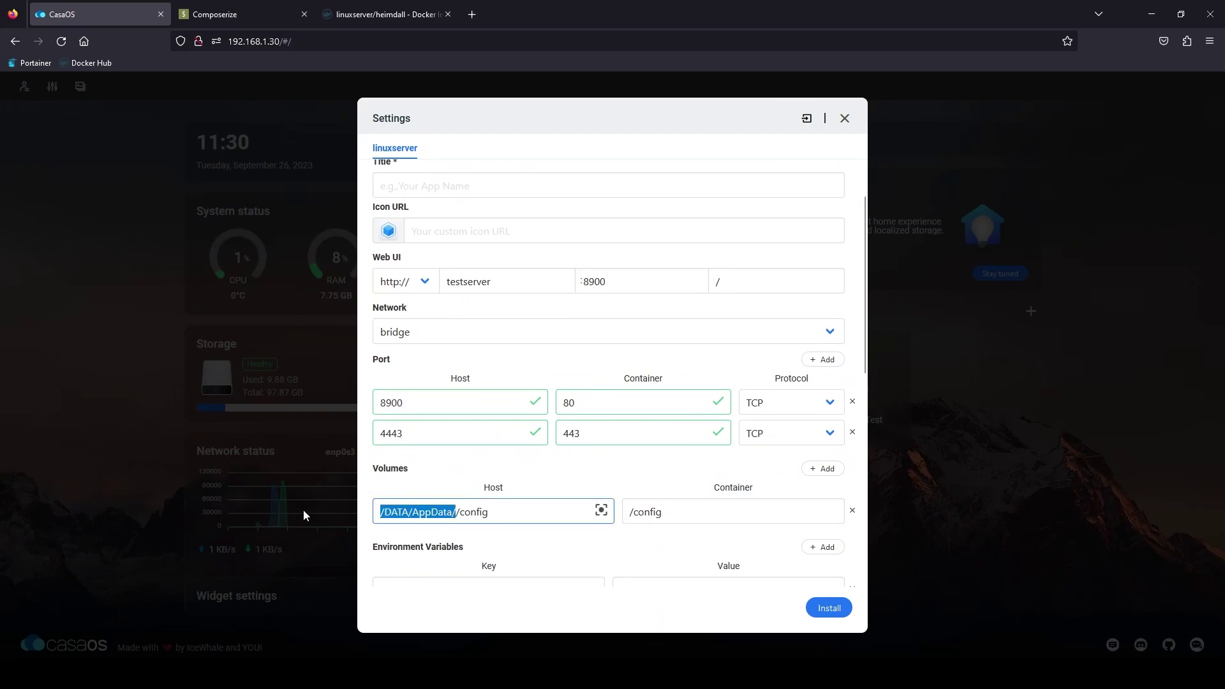
pyautogui.hotkey('ctrl', 'v')
pyautogui.doubleClick(438, 512)
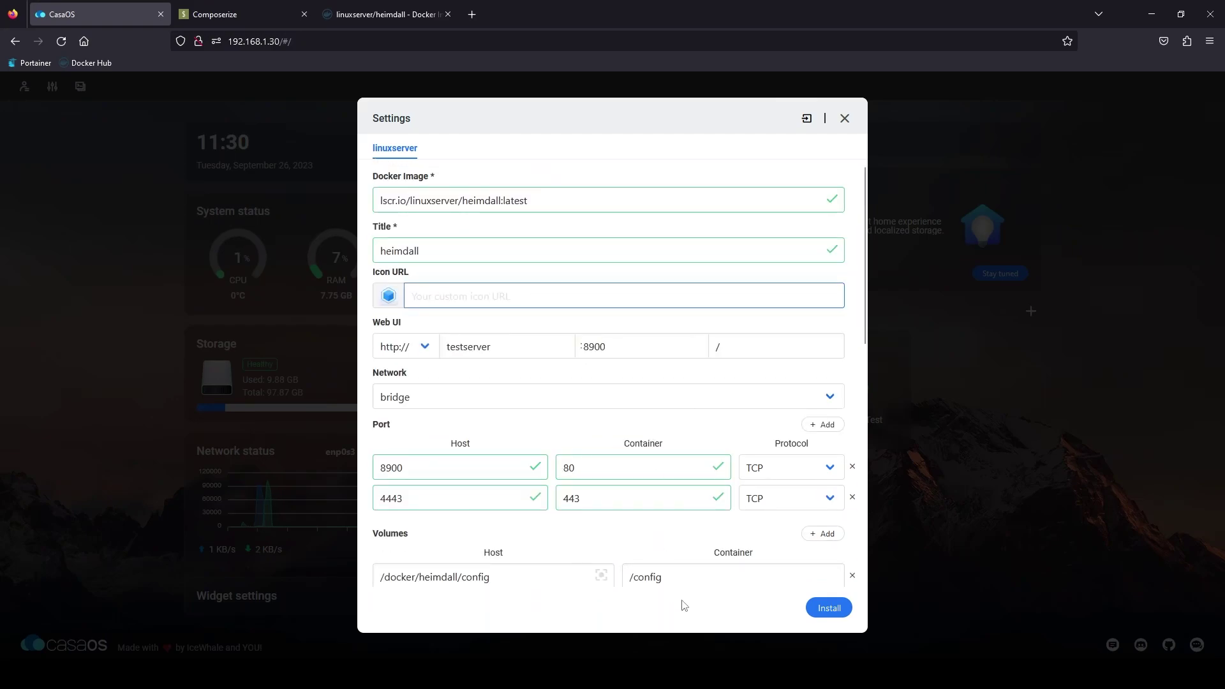
pyautogui.click(830, 608)
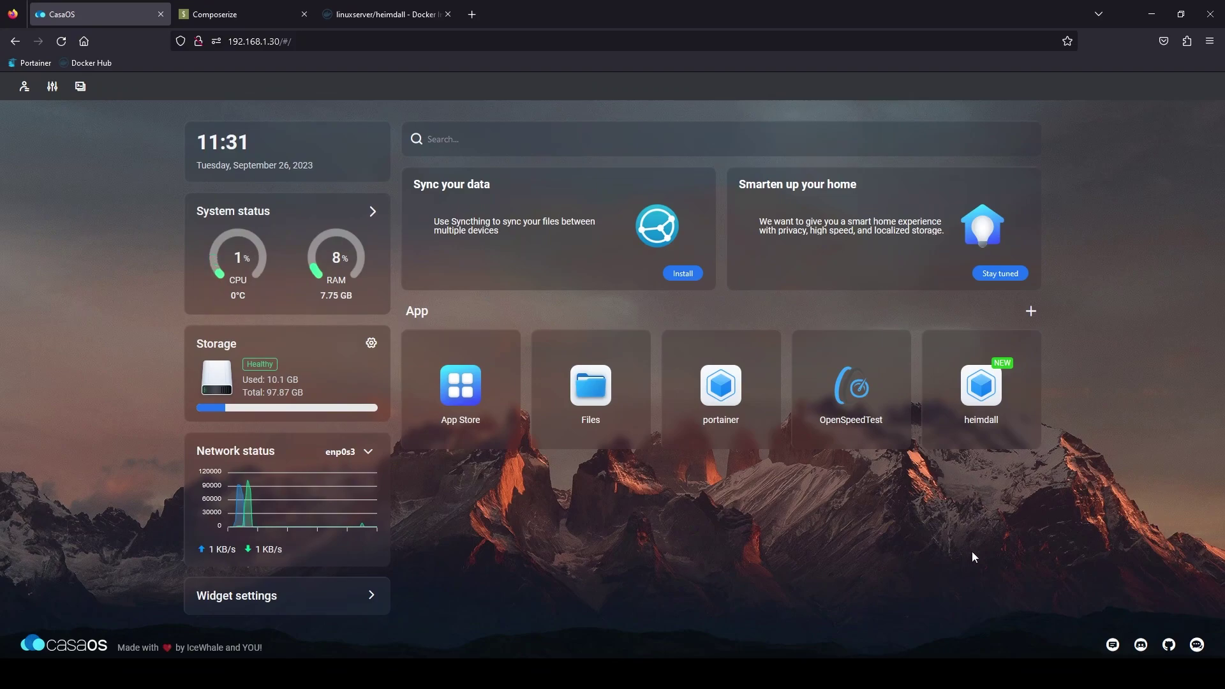
# Step: Launch the new heimdall tile, opening its empty dashboard at testserver:8900
pyautogui.click(981, 408)
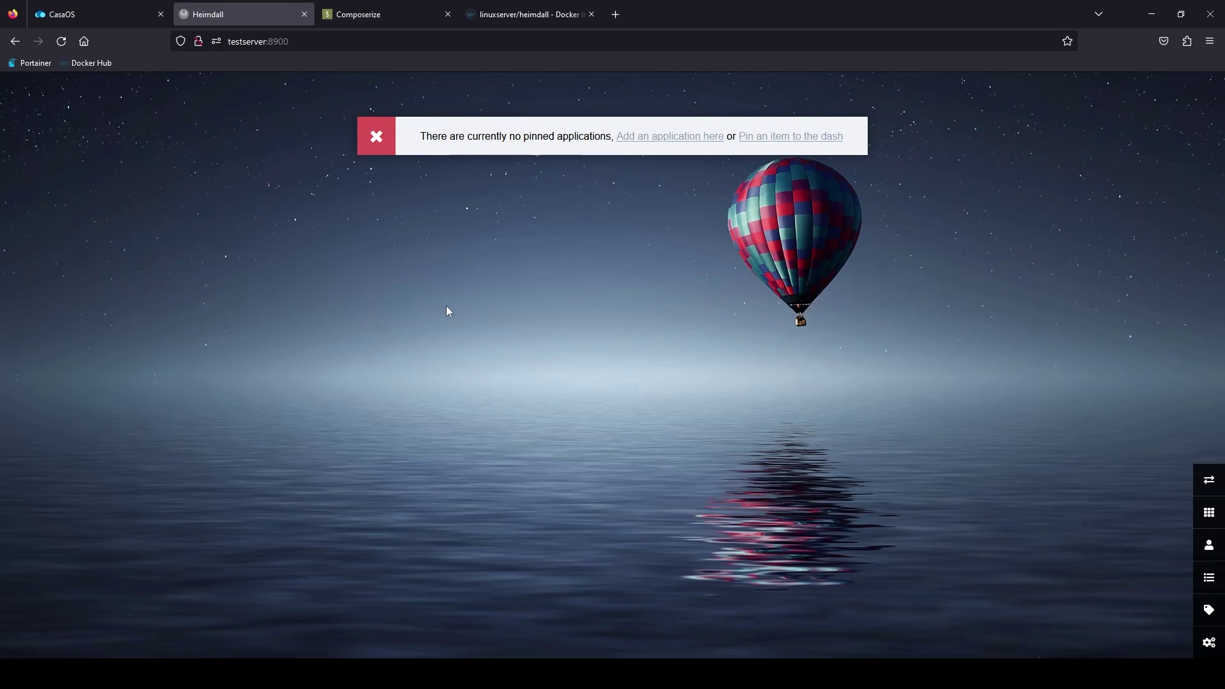
# Step: Switch back to the CasaOS tab, whose dashboard now lists heimdall
pyautogui.click(79, 16)
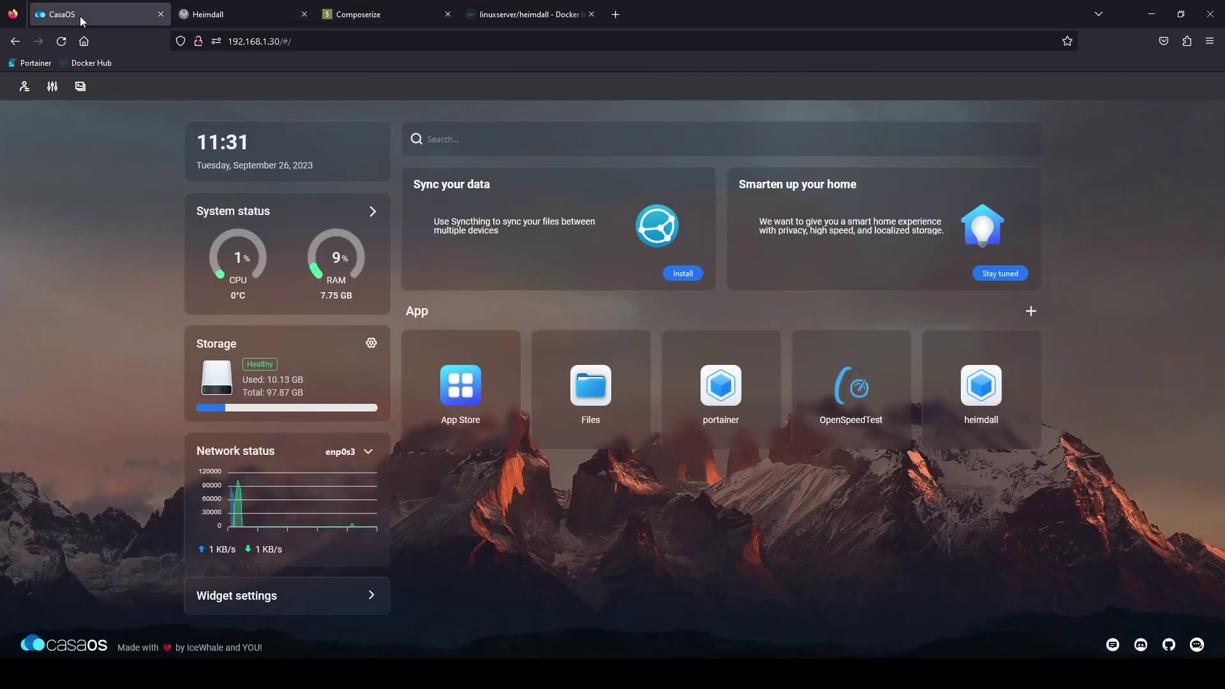